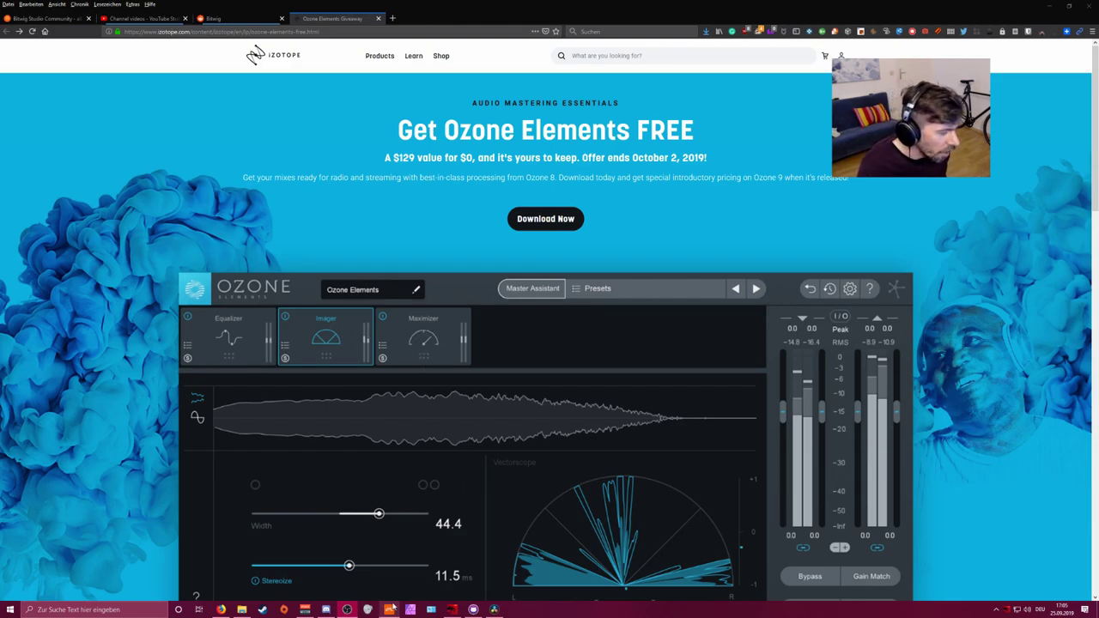
Bring up the Bitwig project and select the Ozone 8 Elements device on the master
left_click(389, 609)
left_click_drag(581, 242, 591, 275)
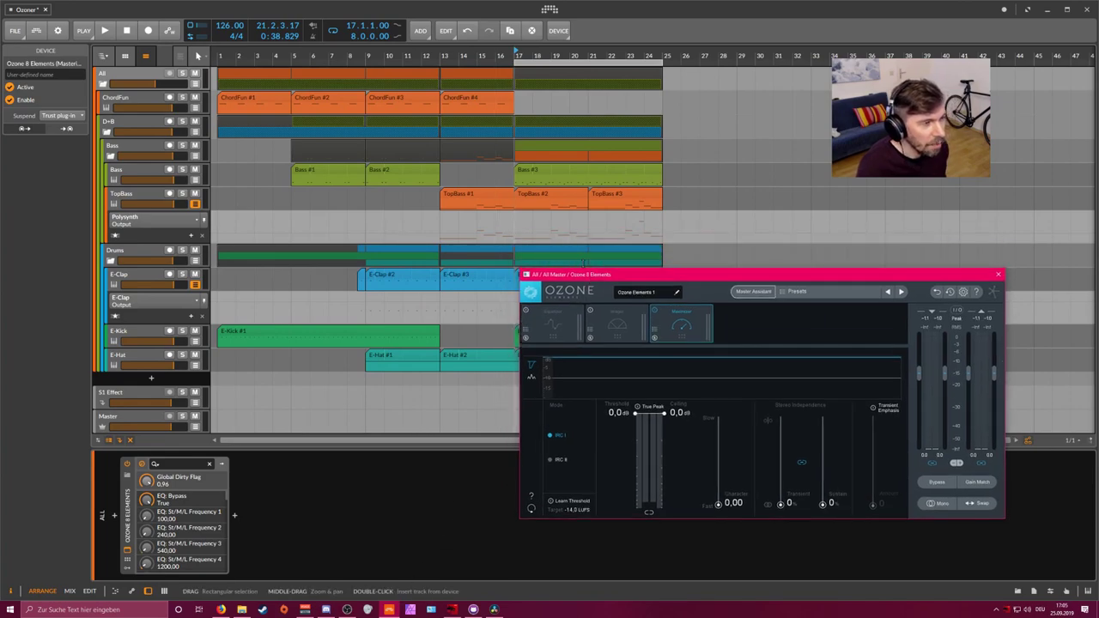
left_click(159, 77)
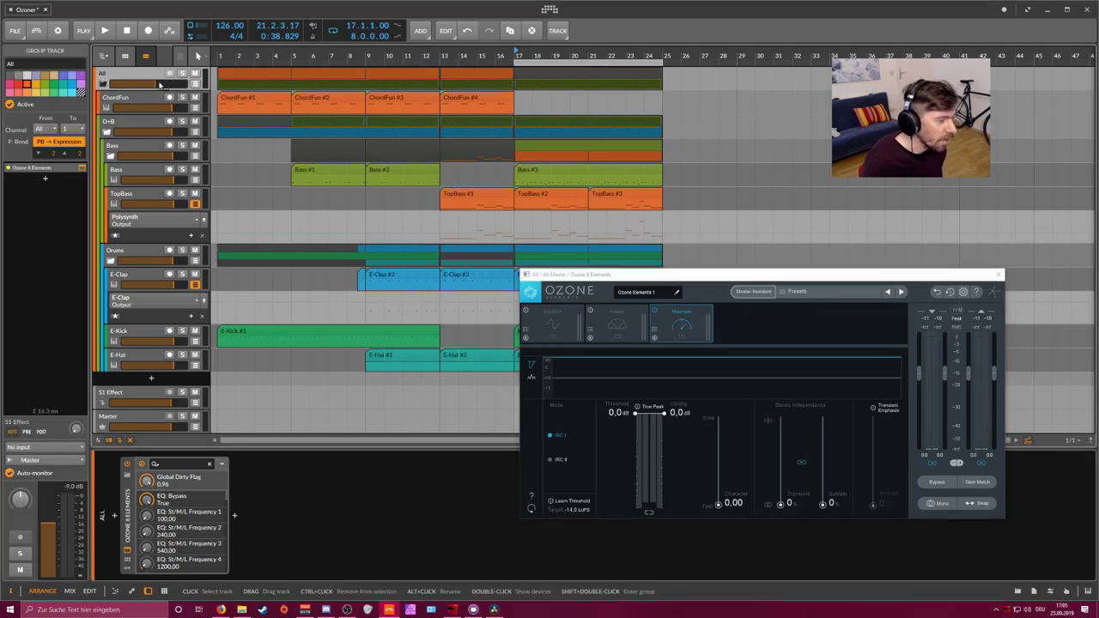
left_click(126, 481)
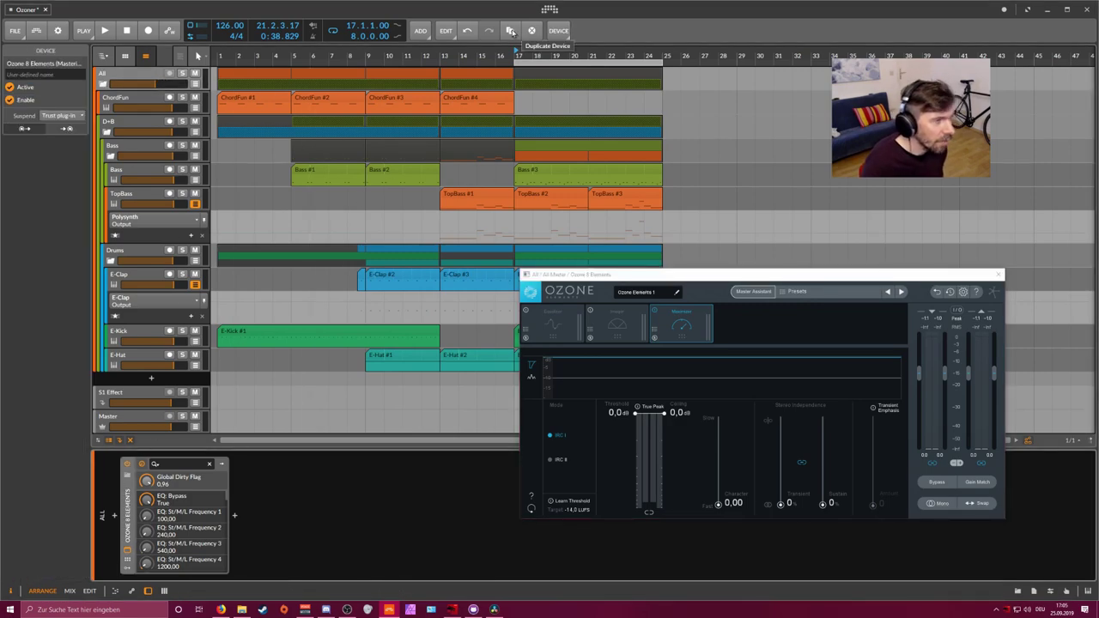
Play the arrangement from bar 17 and stop around bar 22
left_click(517, 53)
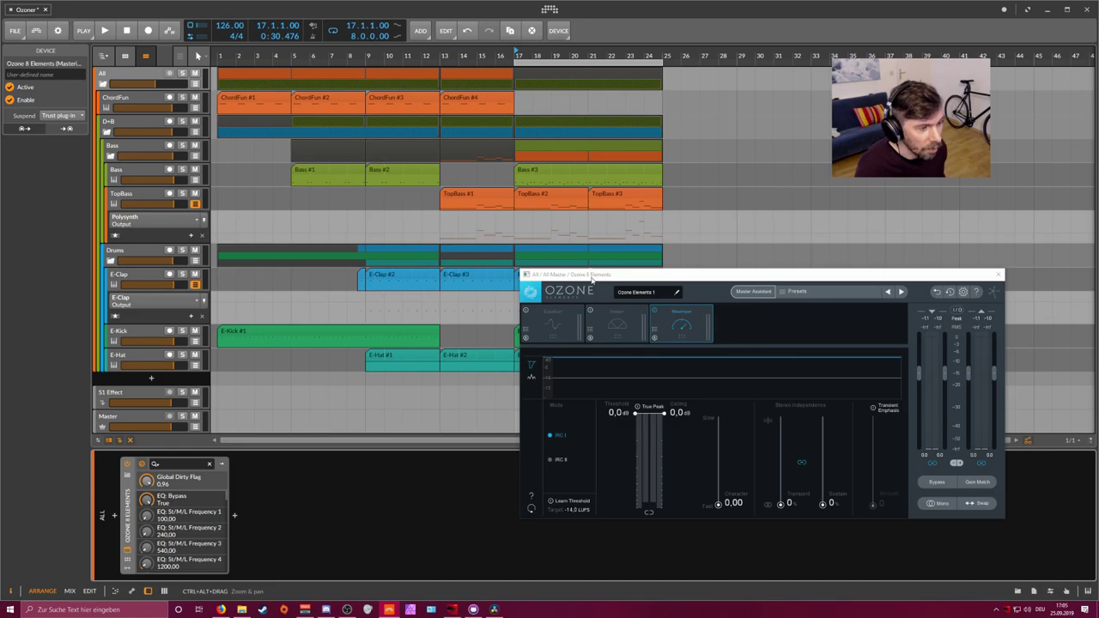
key("space")
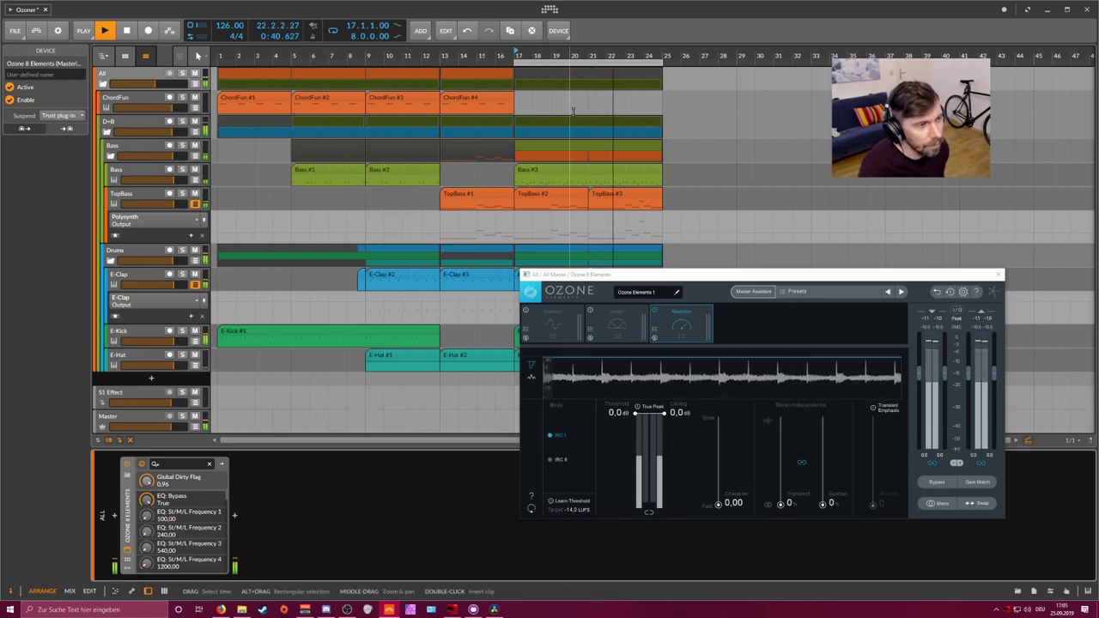
key("space")
Switch Ozone from the Equalizer to the Maximizer module and lower its threshold to -2.5 dB
left_click(614, 273)
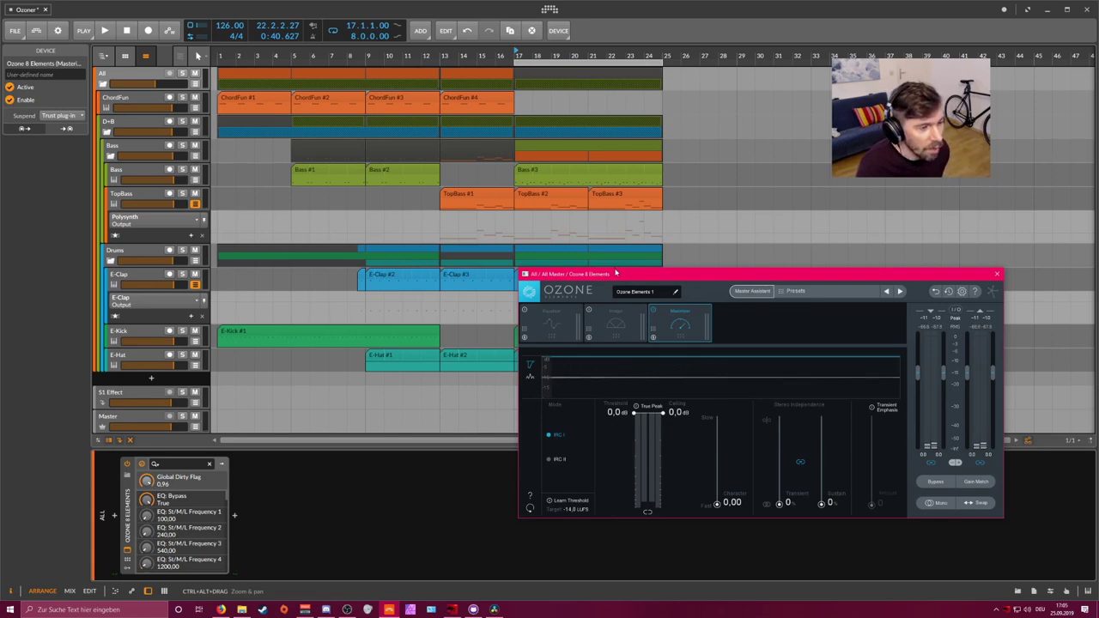
left_click_drag(615, 272, 600, 244)
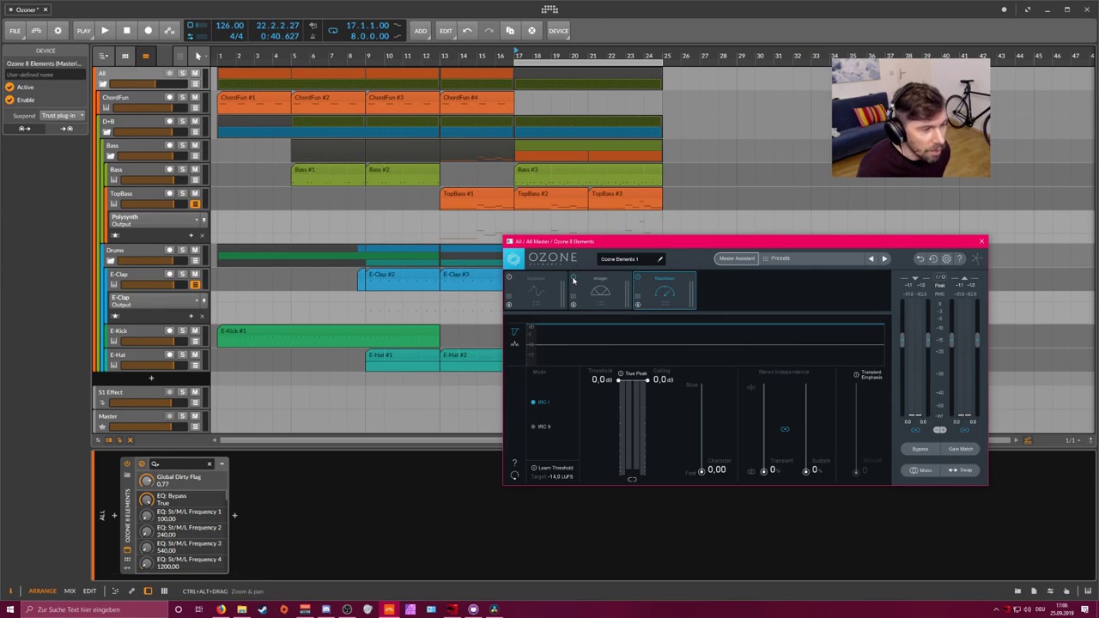
left_click(520, 279)
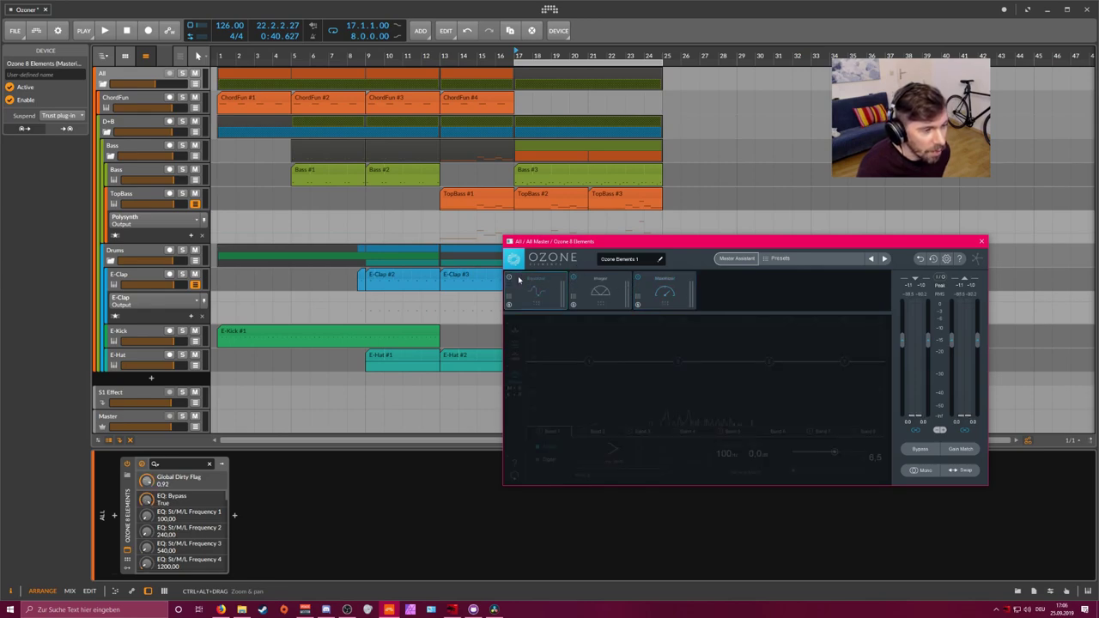
left_click(659, 294)
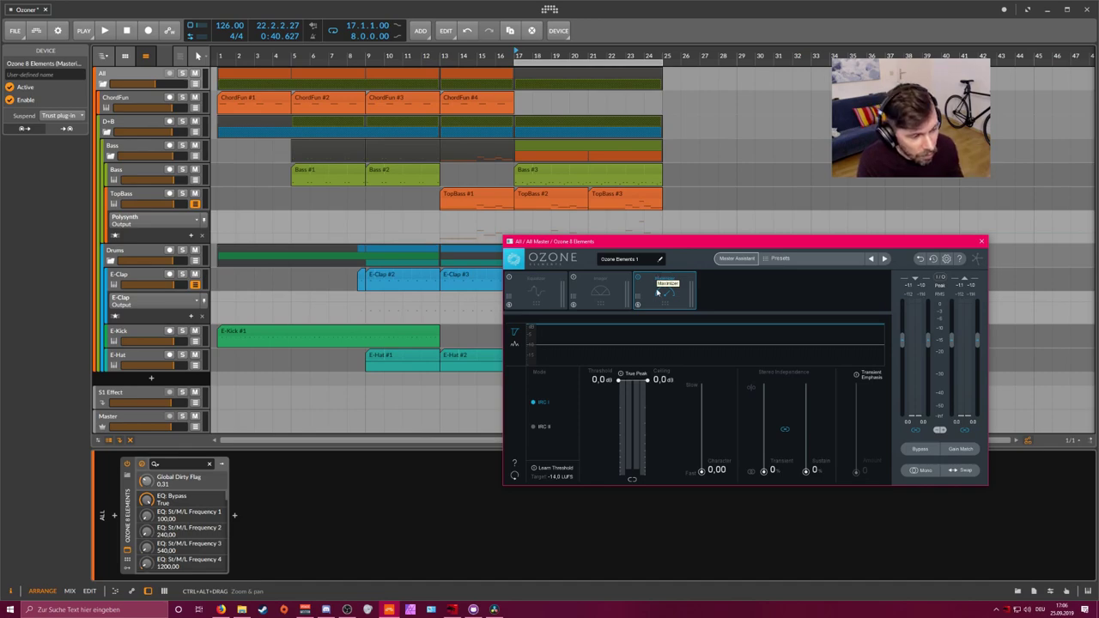
mouse_move(620, 379)
left_mouse_down()
mouse_move(620, 418)
mouse_move(620, 380)
left_mouse_up()
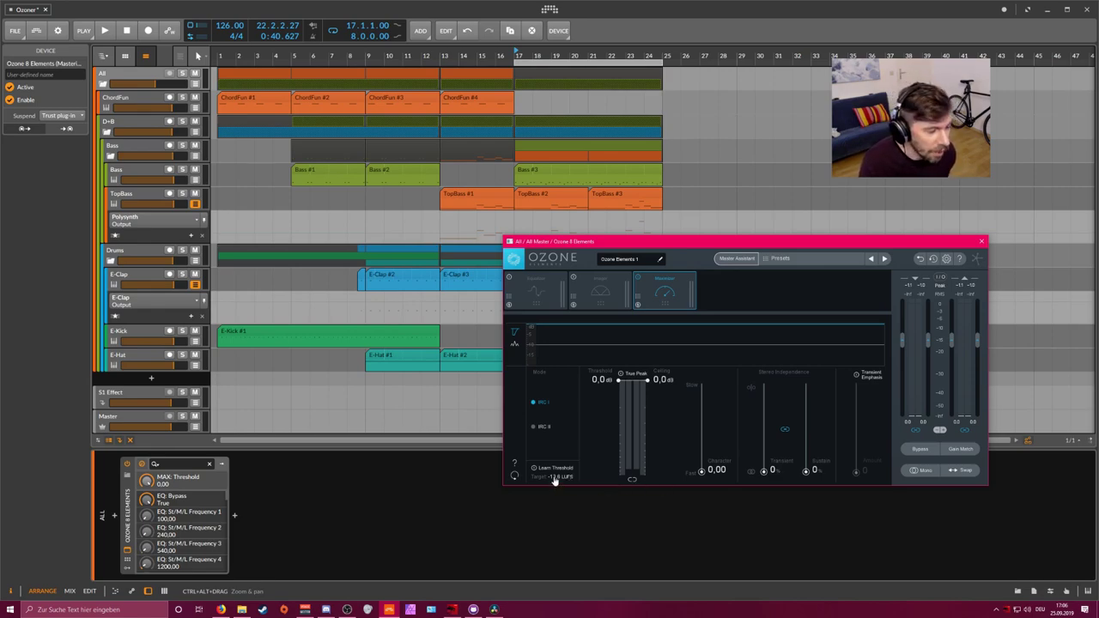
Return the Maximizer threshold to 0.0 dB and set the Learn Threshold target to -14 LUFS
scroll(560, 474, "up", 5)
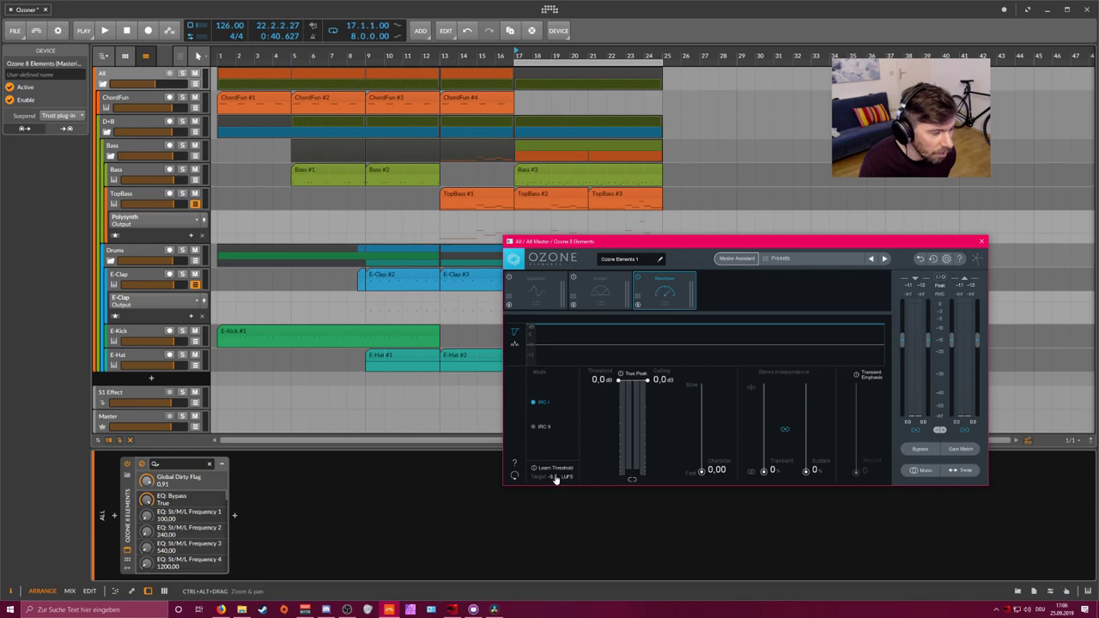
scroll(560, 474, "up", 3)
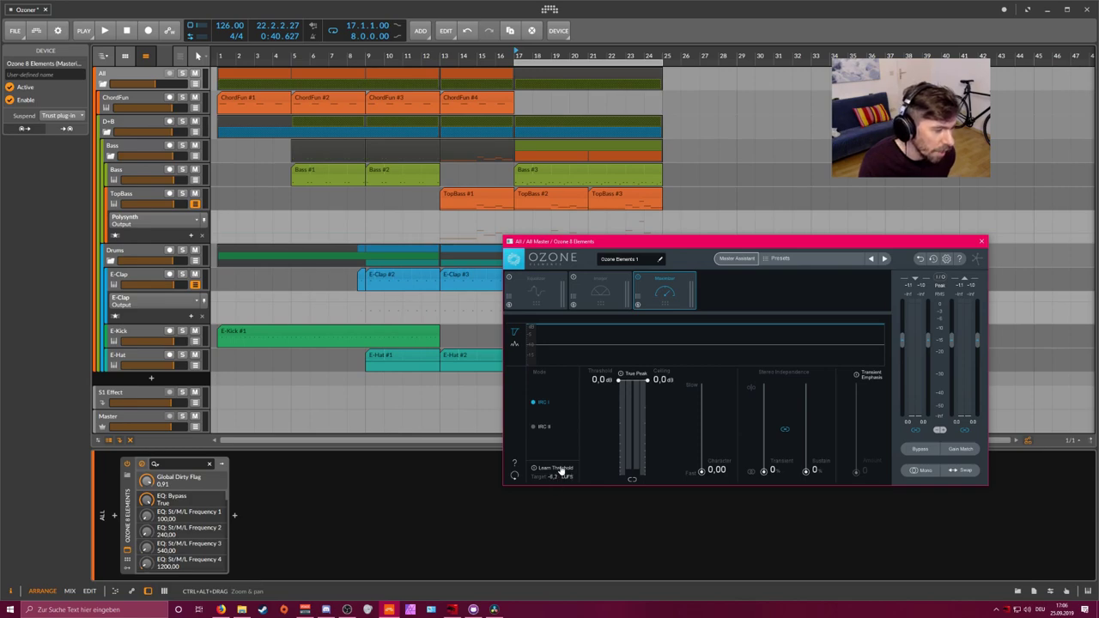
scroll(559, 476, "down", 8)
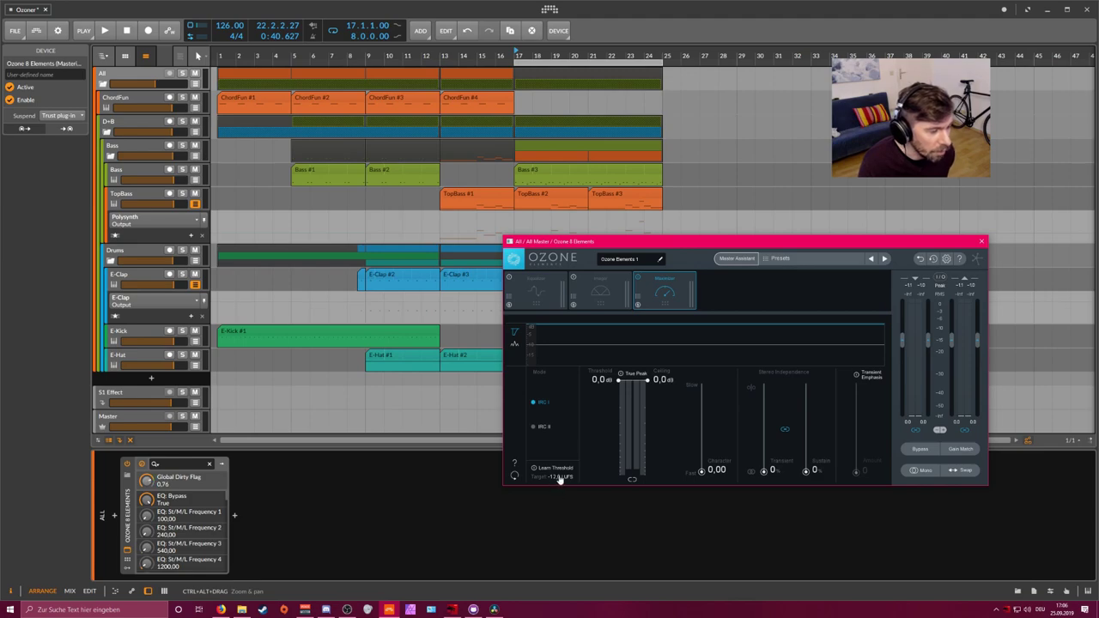
double_click(558, 479)
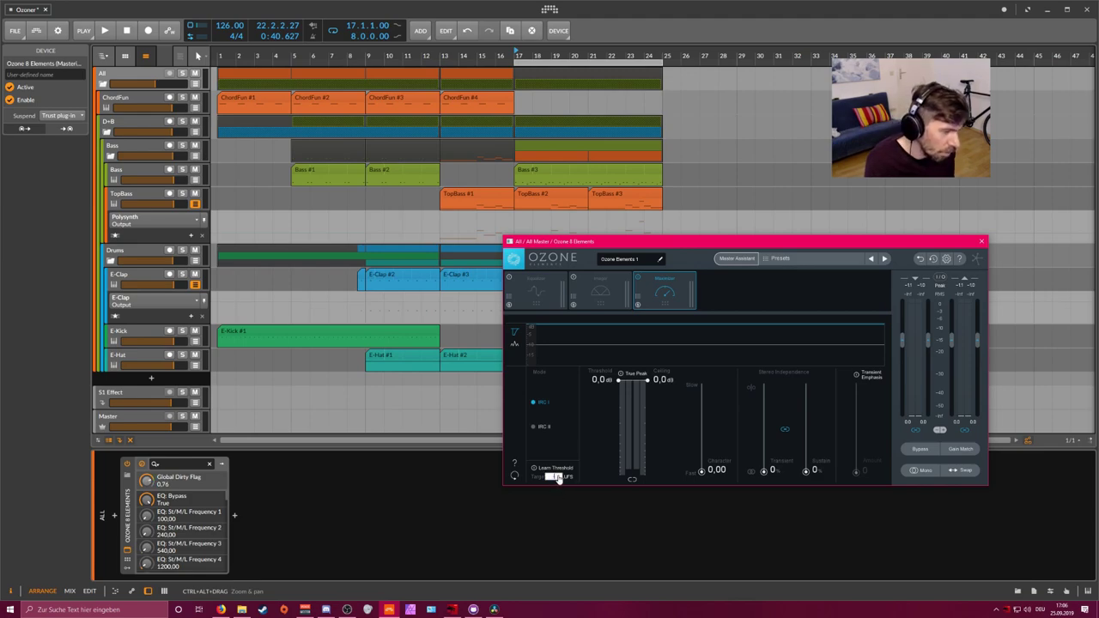
type("-14")
key("Return")
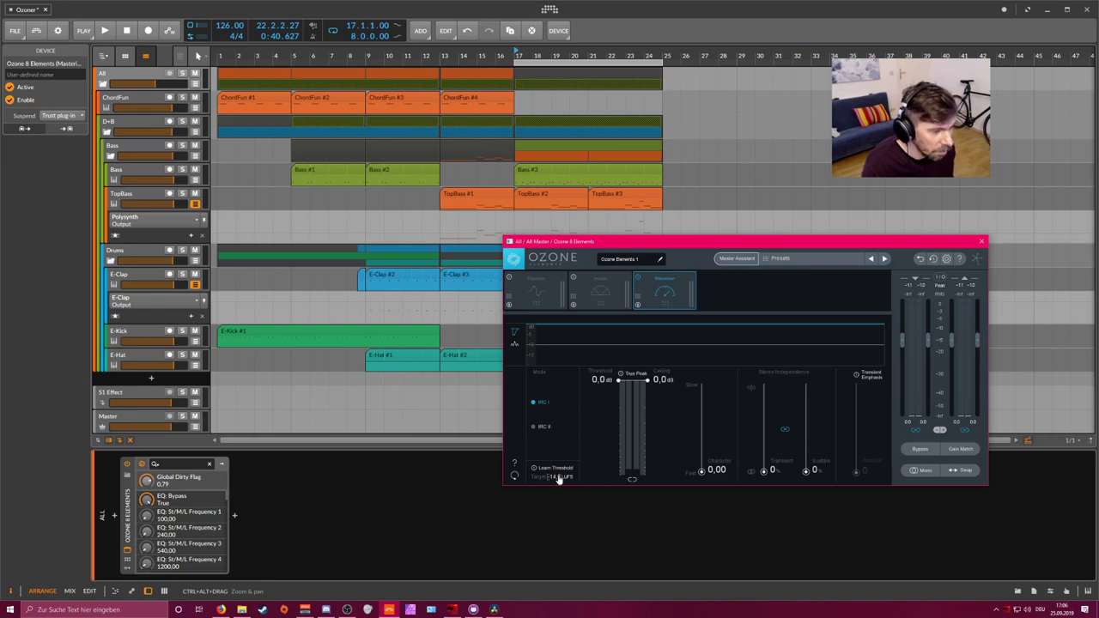
left_click_drag(661, 248, 671, 257)
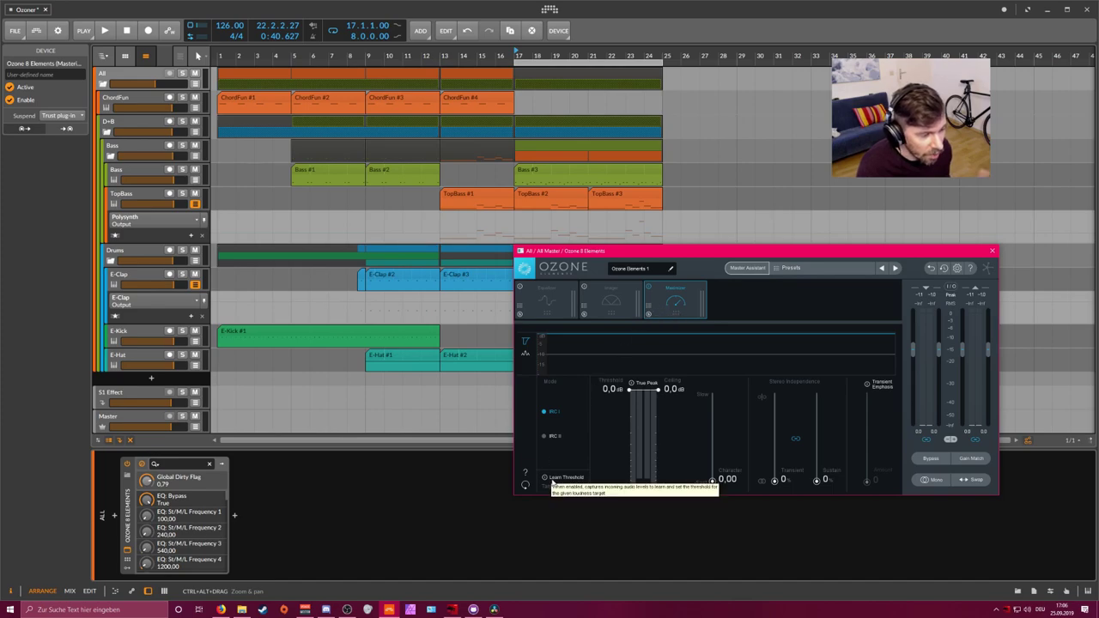
Enable Learn Threshold and replay from bar 17 until the threshold settles near -8.85 dB
left_click(560, 479)
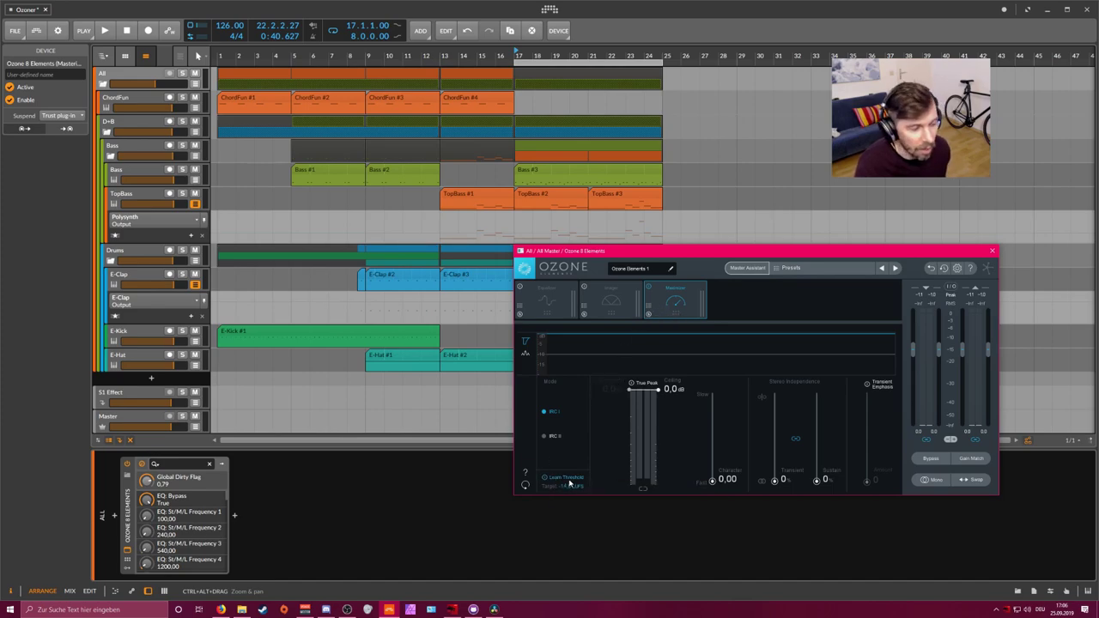
key("space")
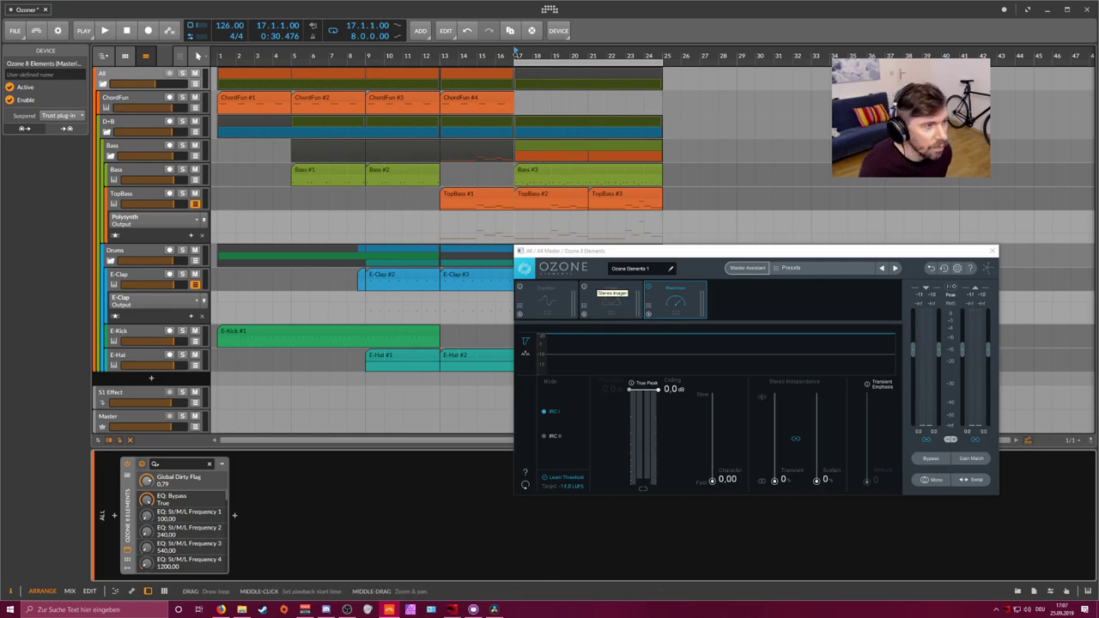
key("space")
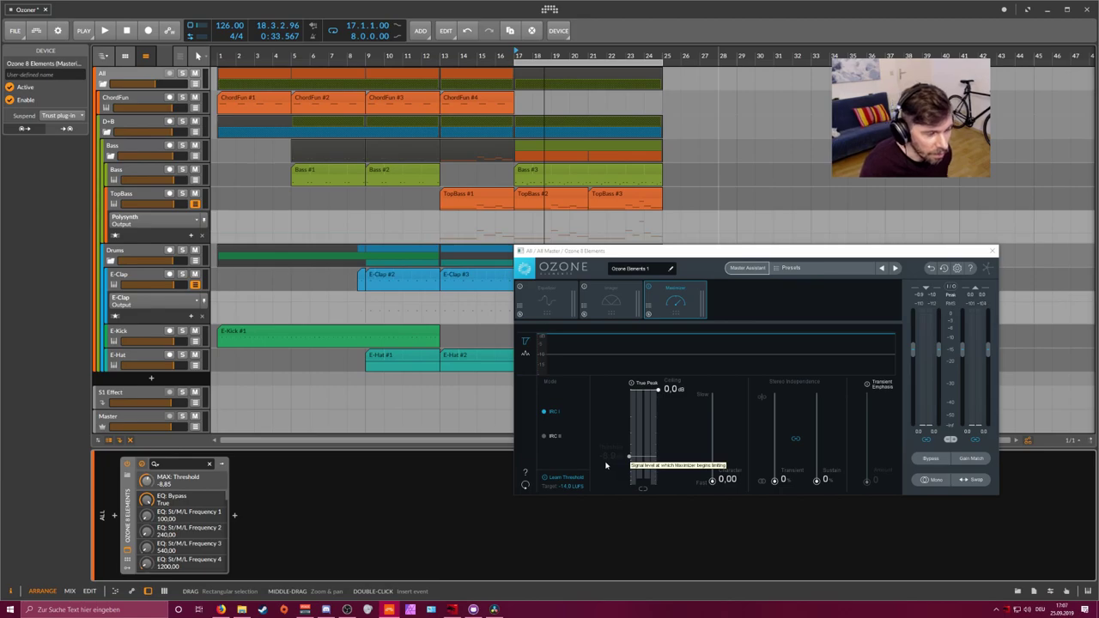
Turn Learn Threshold off, toggling it once more, so the threshold holds at -8.8 dB
left_click(546, 479)
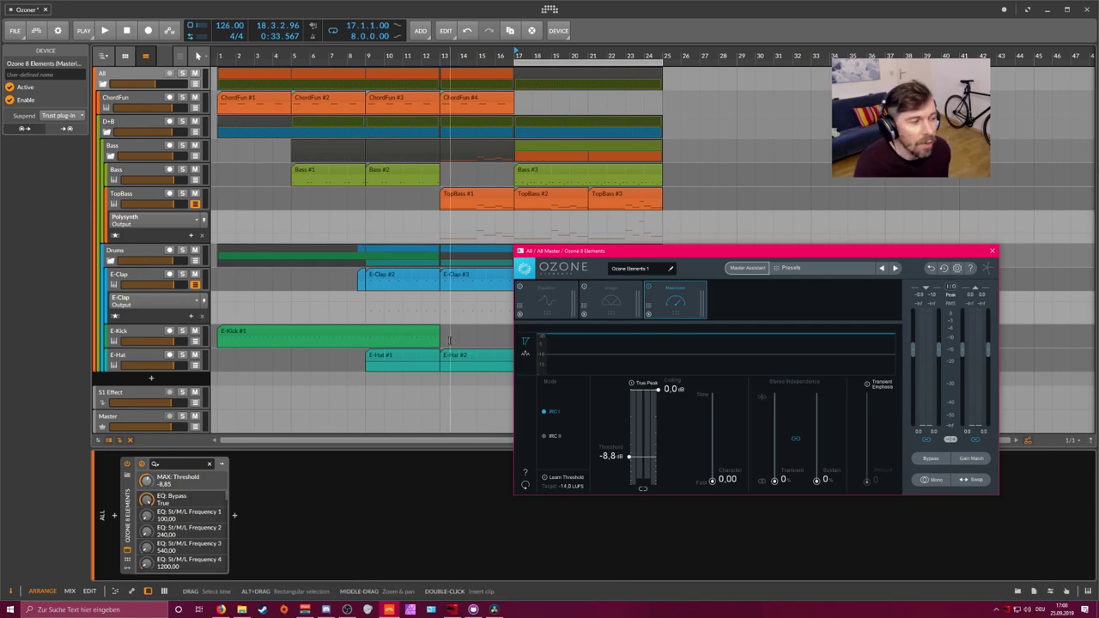
left_click_drag(627, 256, 601, 250)
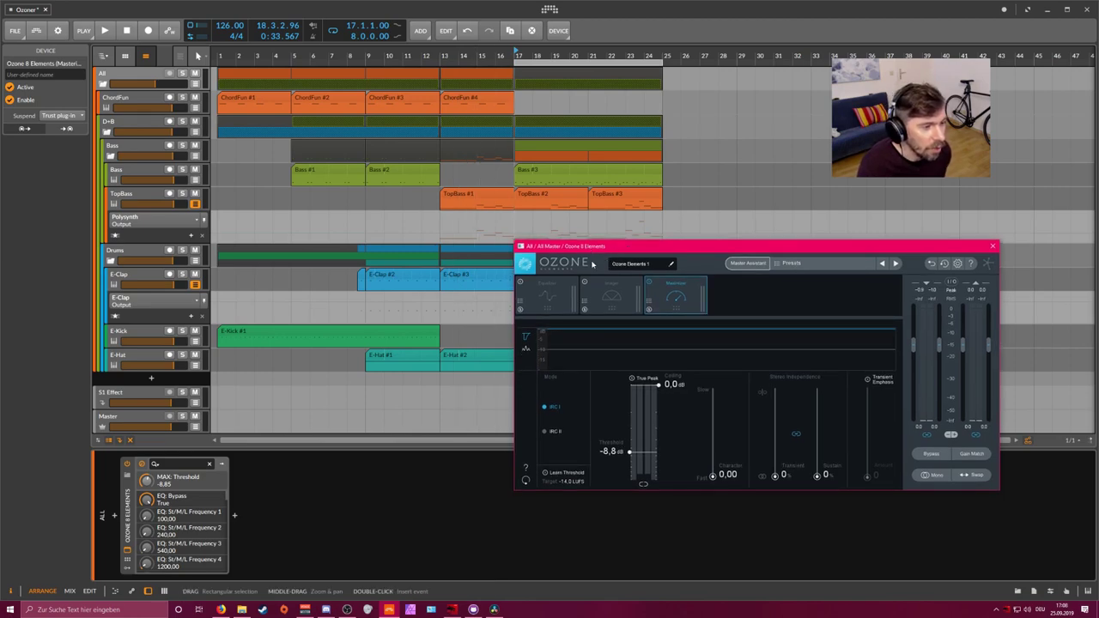
left_click(567, 473)
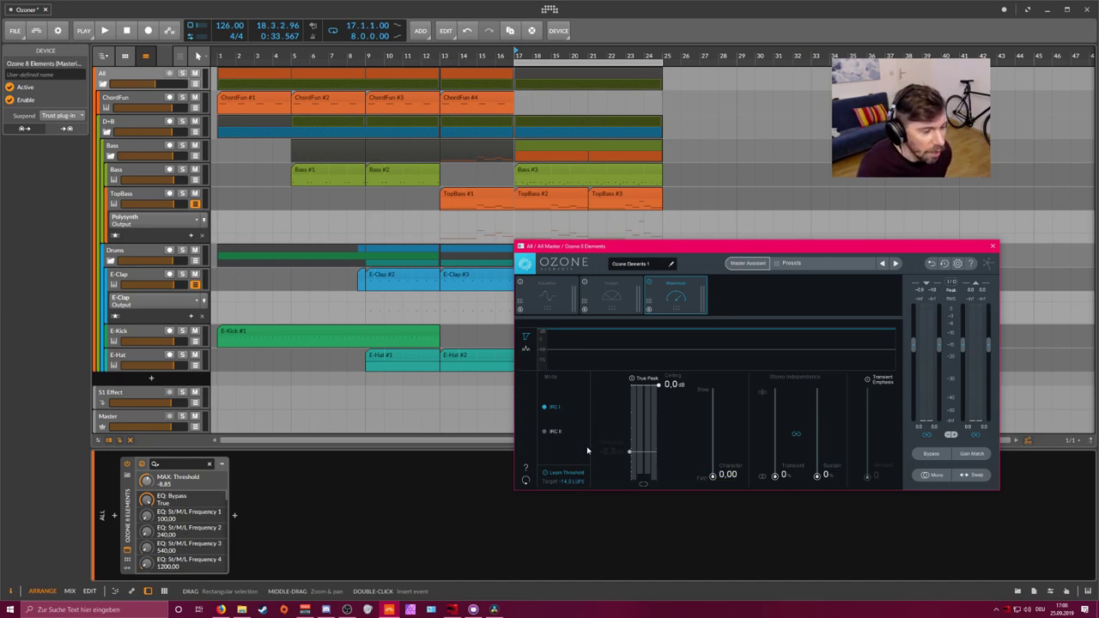
left_click(571, 474)
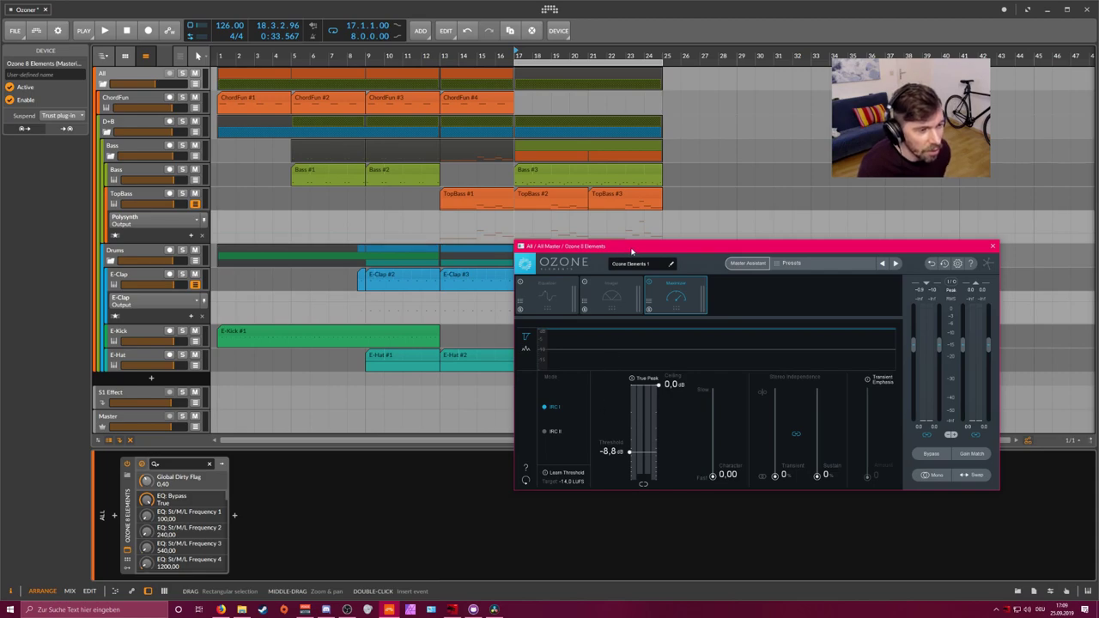
left_click_drag(631, 245, 662, 265)
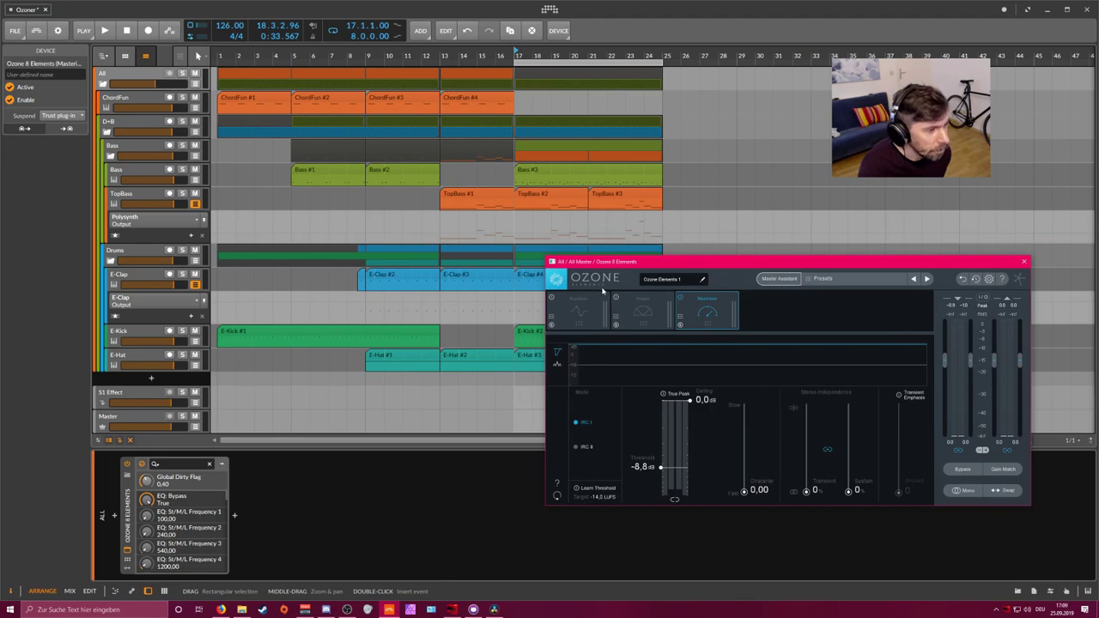
left_click(577, 247)
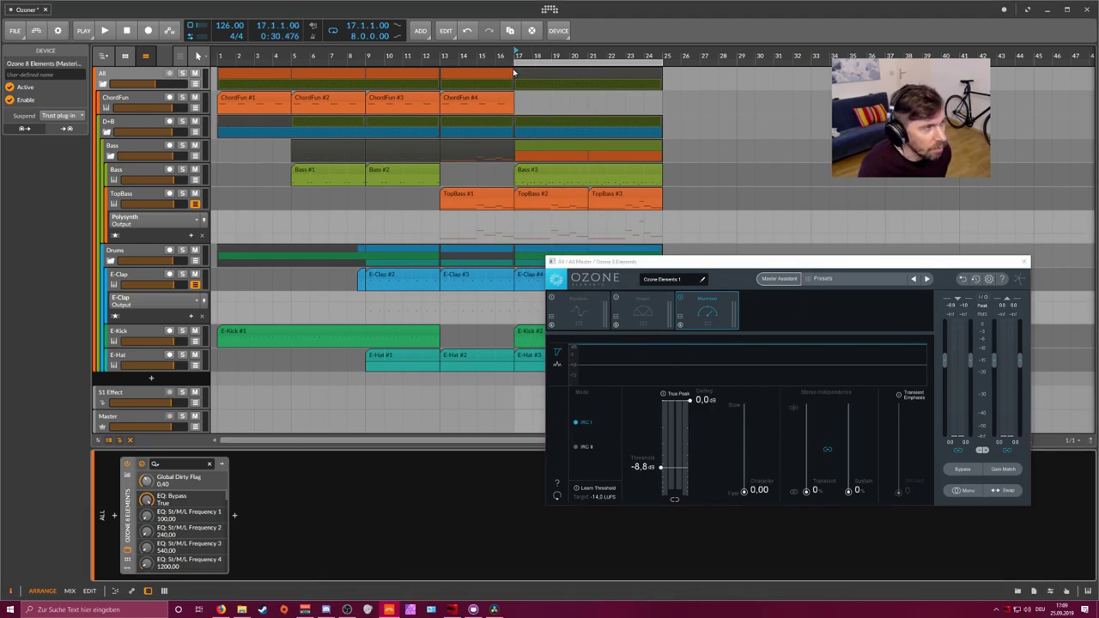
key("space")
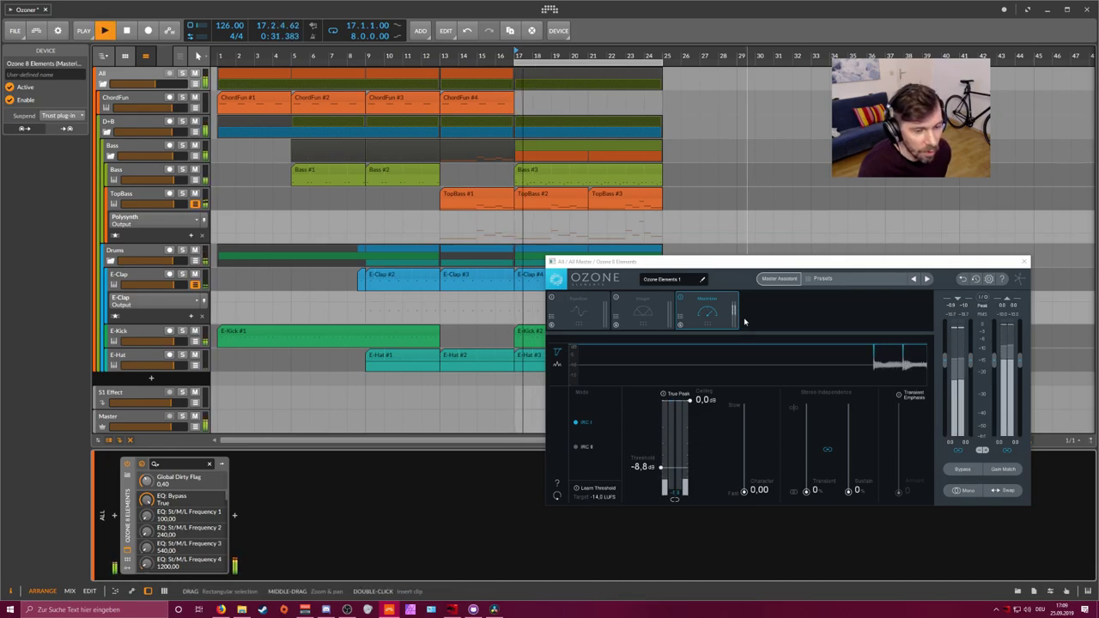
key("space")
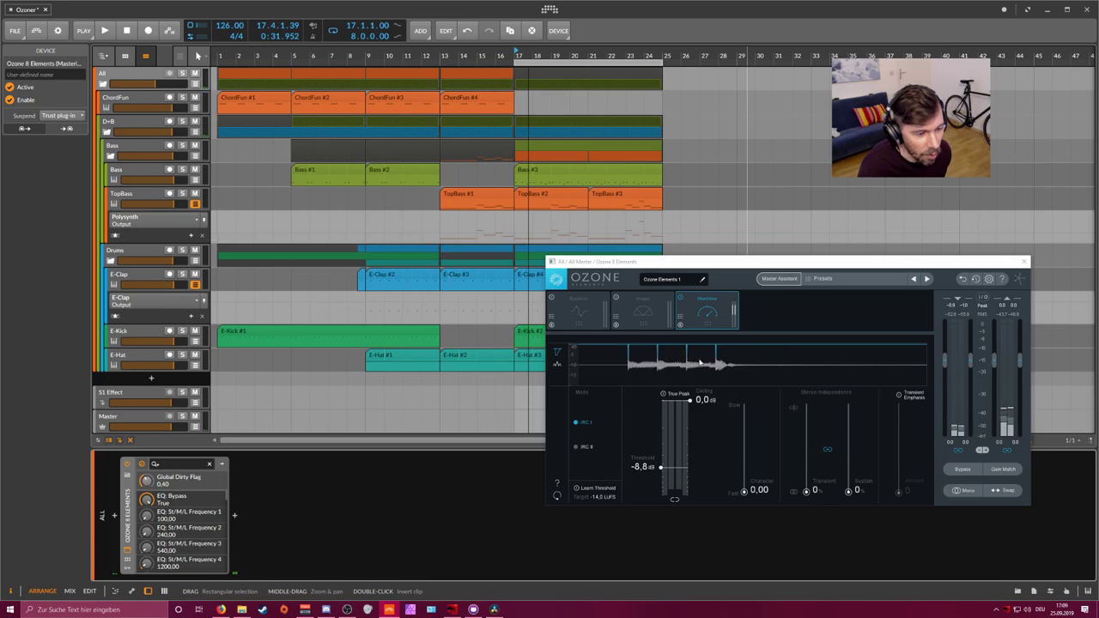
left_click_drag(717, 265, 734, 161)
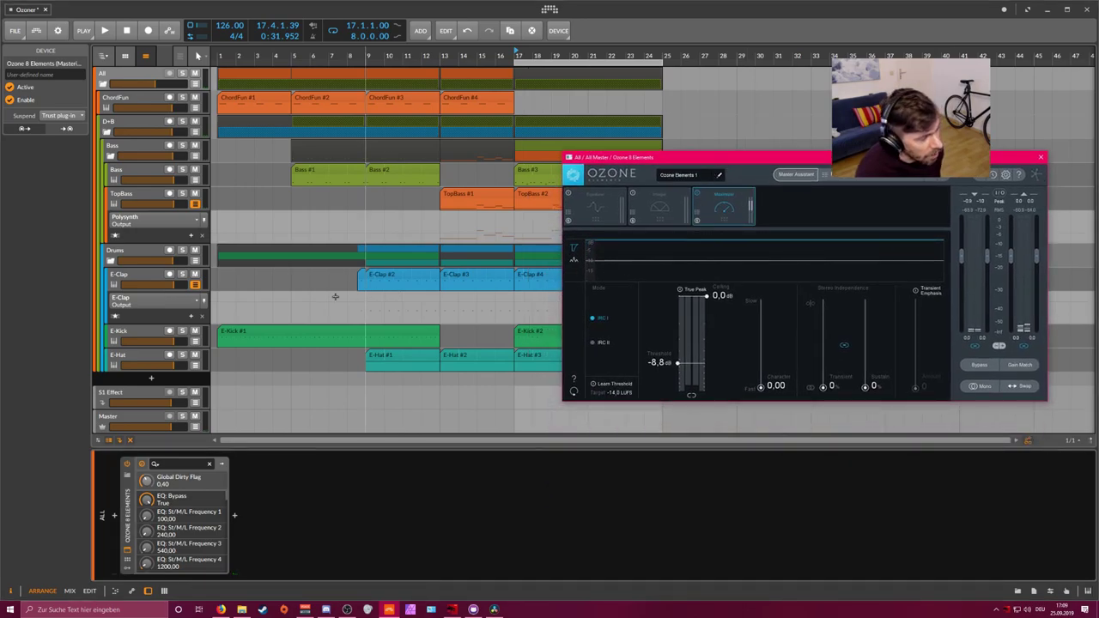
Insert a Peak Limiter after the compressor on the Drums group
left_click(157, 262)
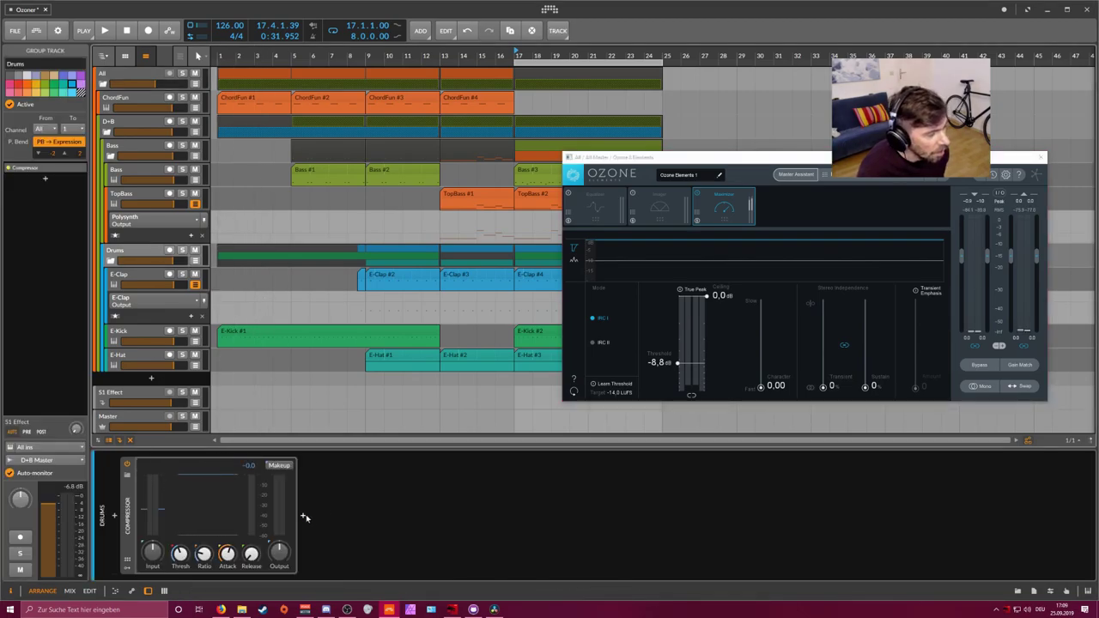
left_click(304, 518)
type("peak")
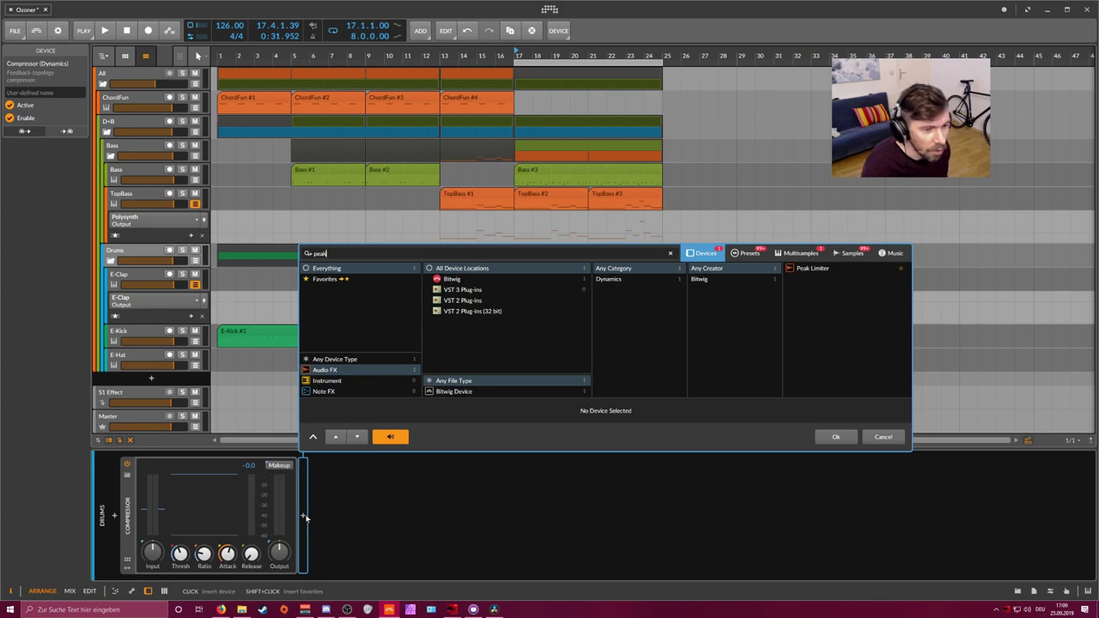
key("Return")
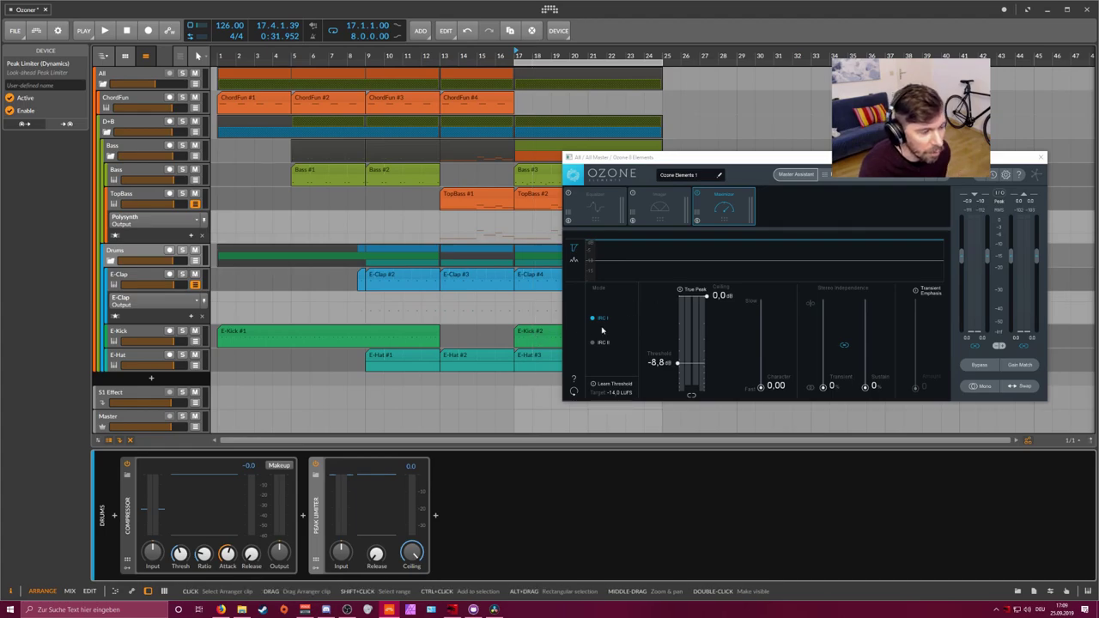
Play the mix and pull the drums Peak Limiter ceiling down to about -12.9 dB
key("space")
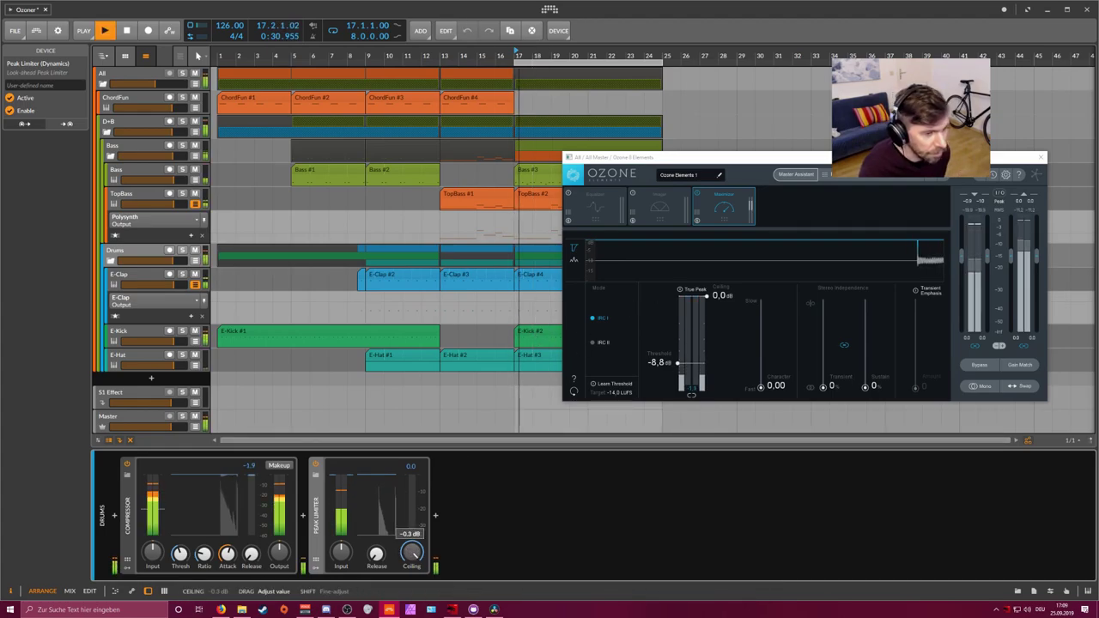
left_click_drag(411, 553, 411, 602)
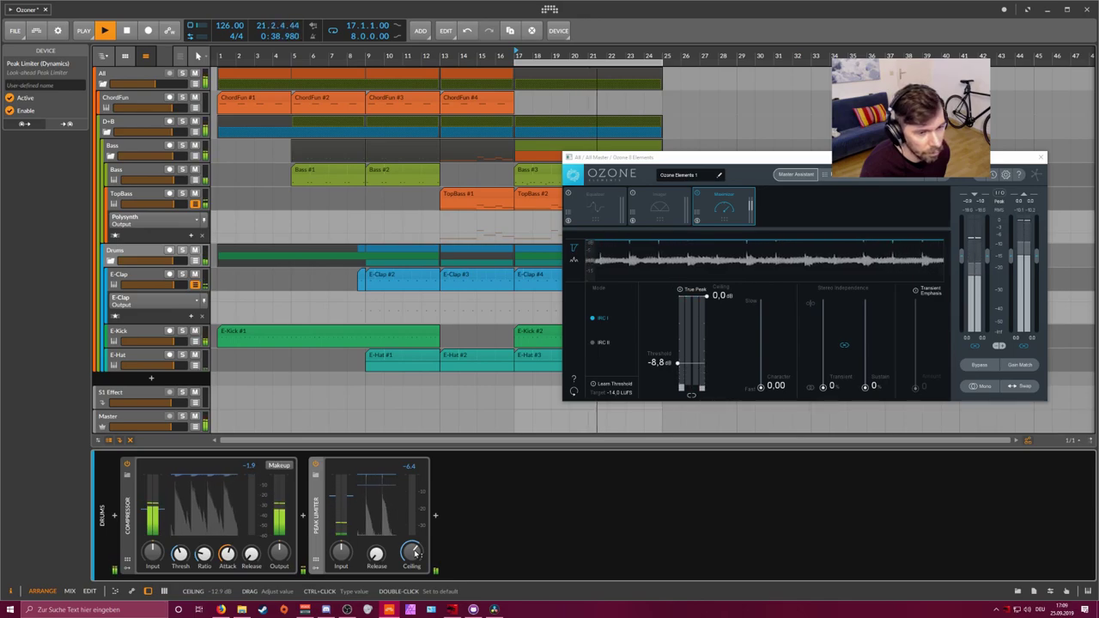
key("space")
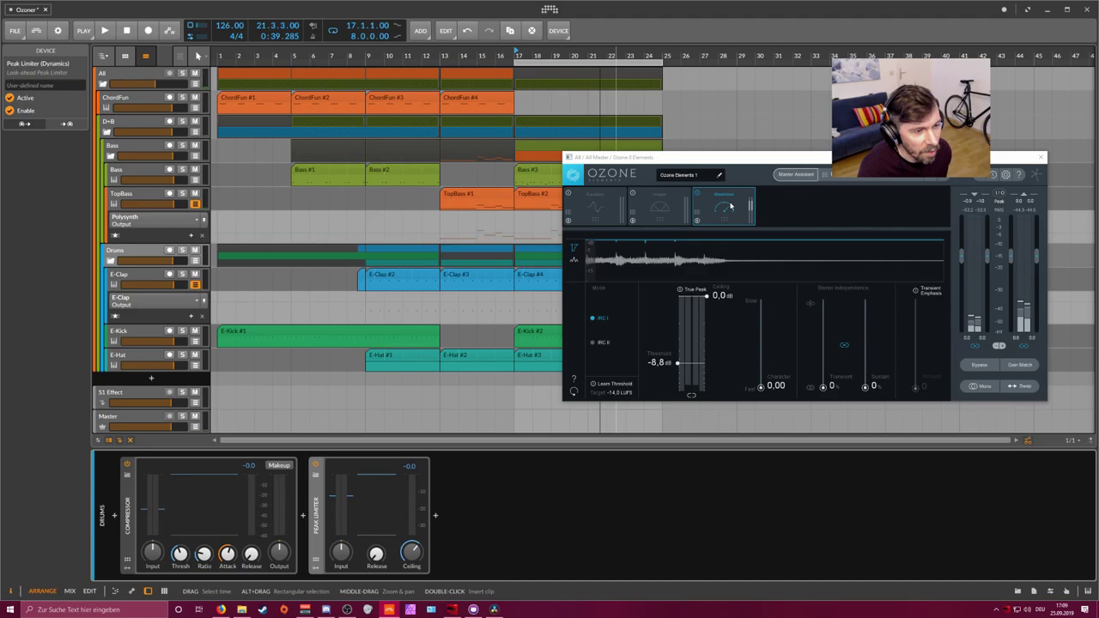
left_click(720, 159)
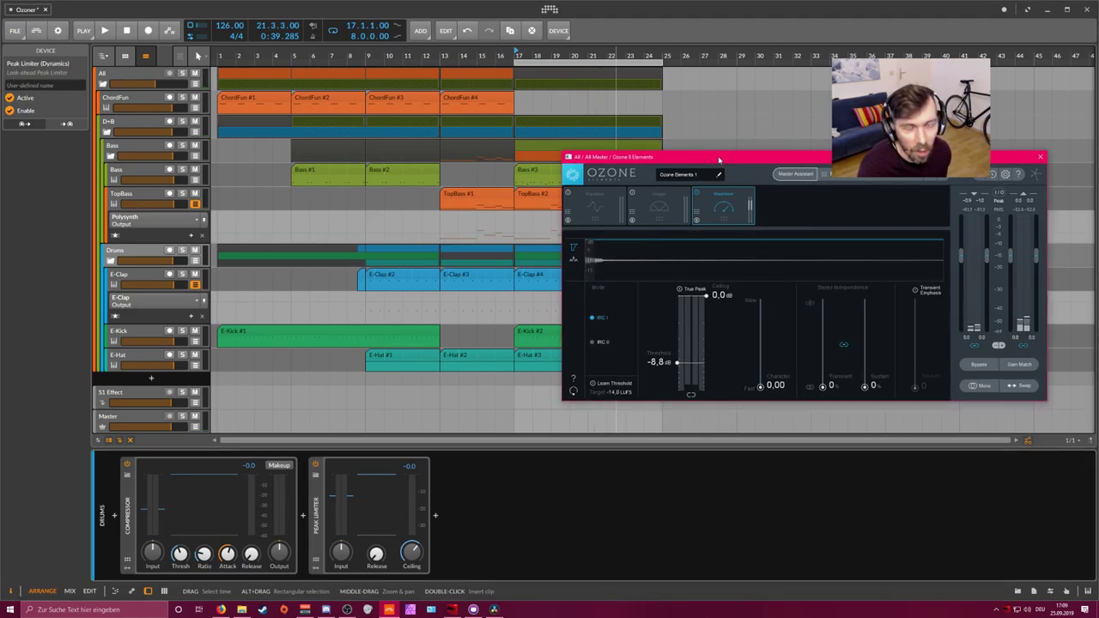
left_click_drag(720, 160, 714, 160)
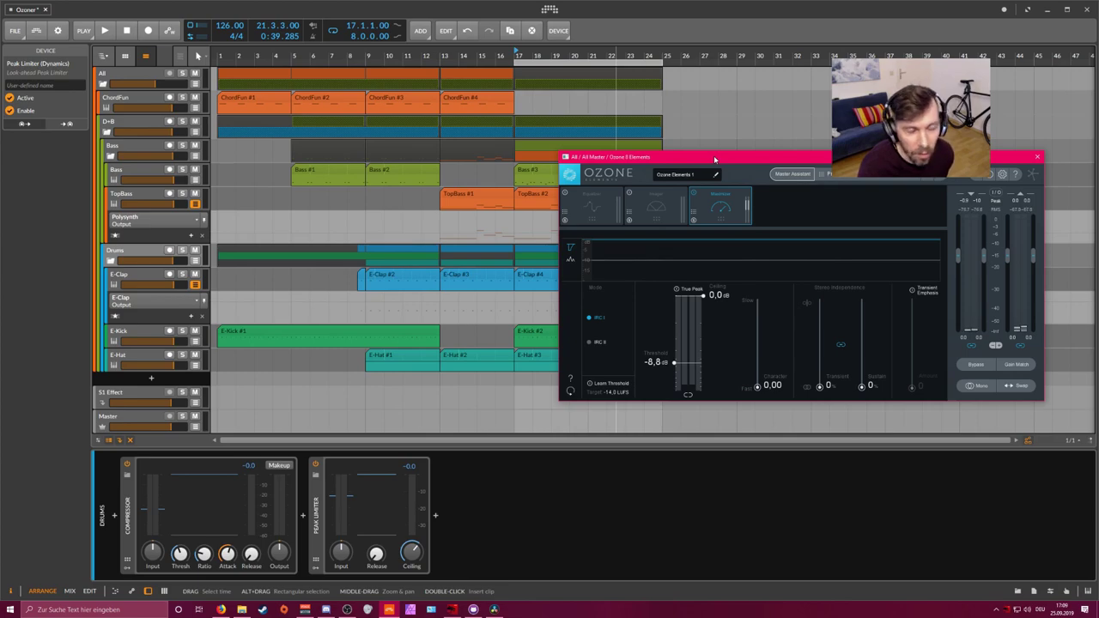
left_click_drag(715, 159, 708, 158)
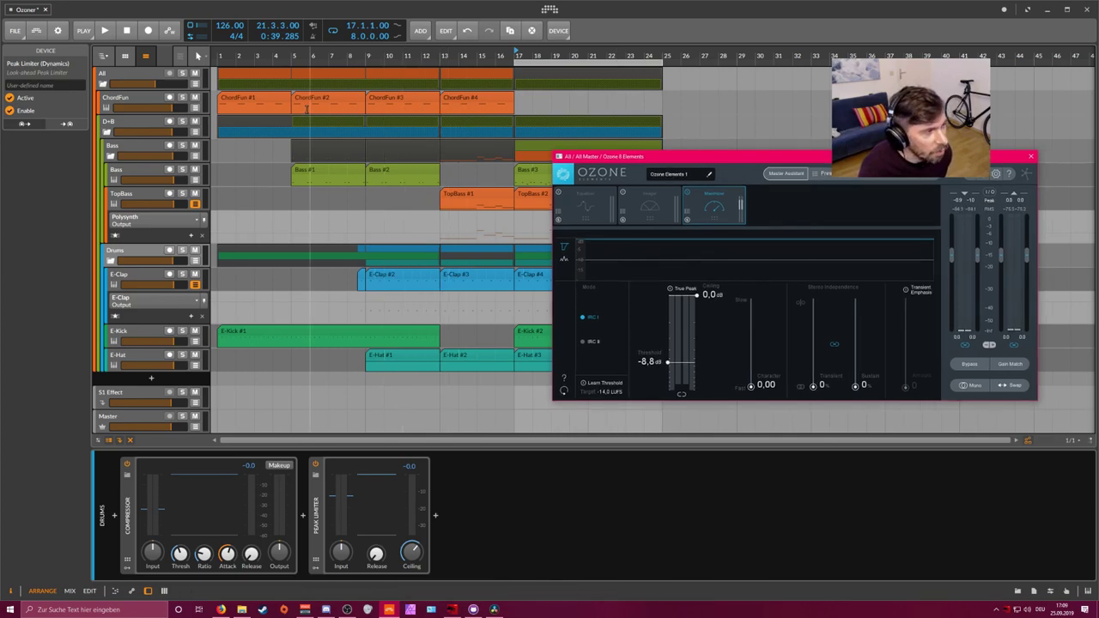
left_click_drag(669, 159, 671, 146)
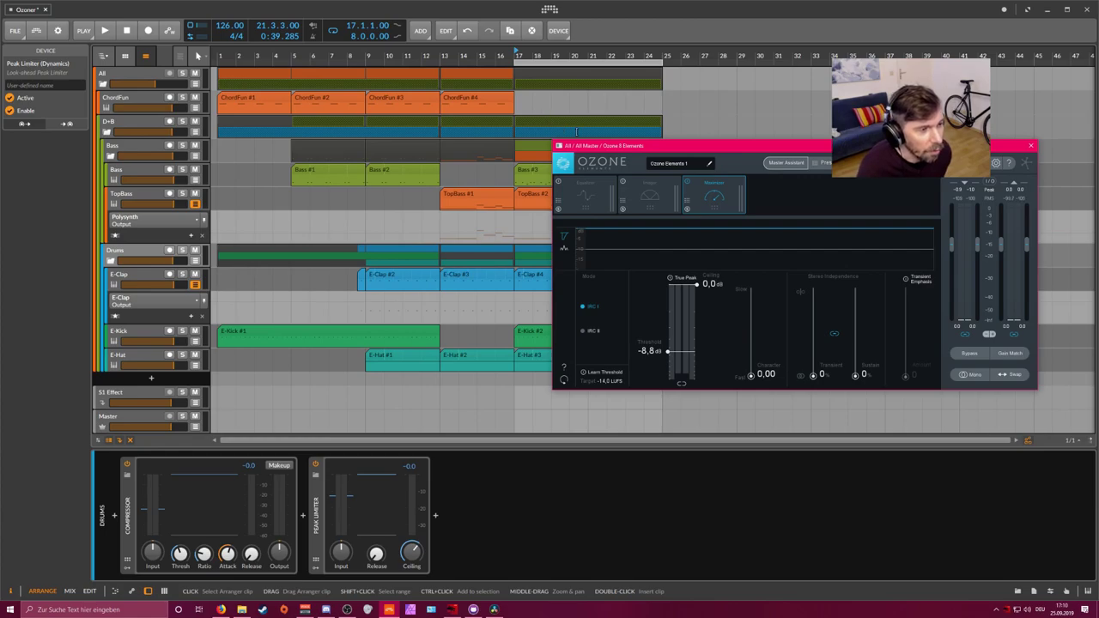
left_click_drag(662, 149, 663, 148)
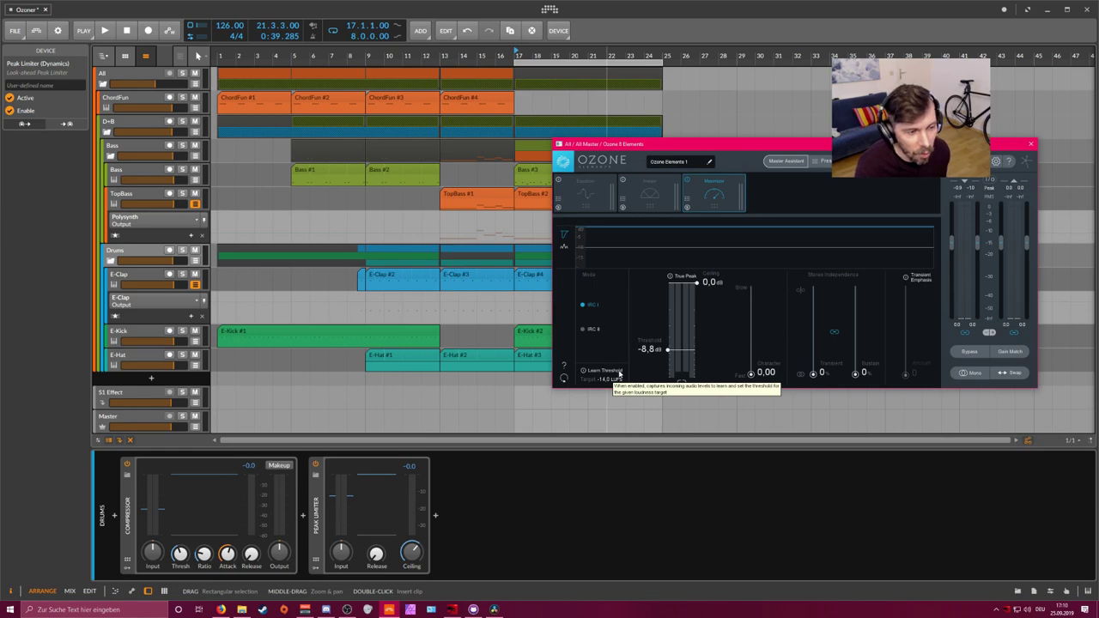
left_click(146, 253)
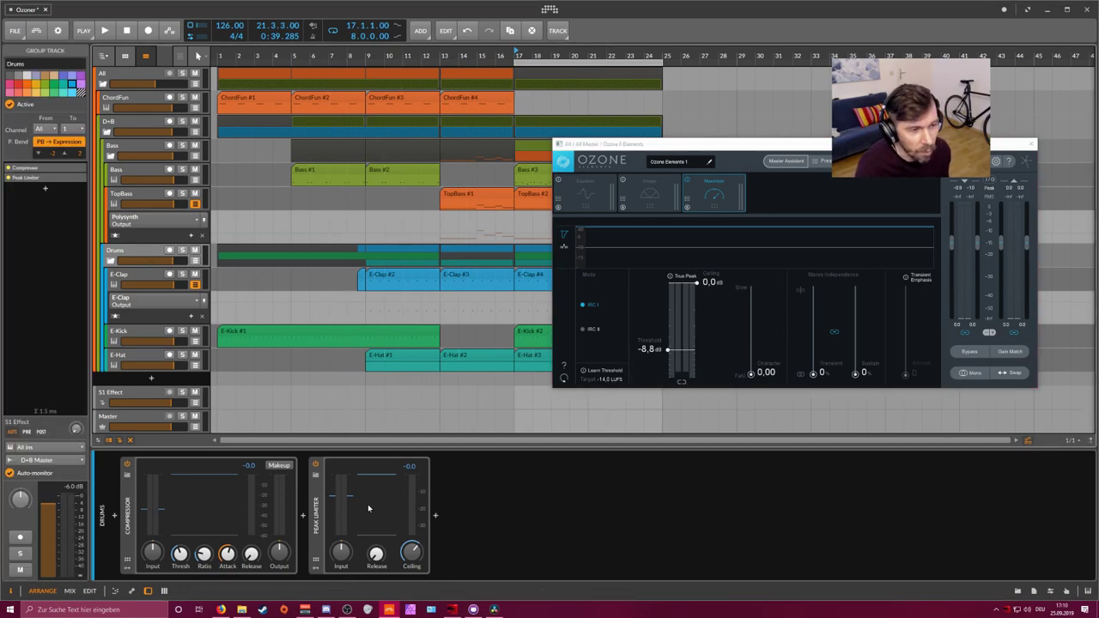
left_click(695, 141)
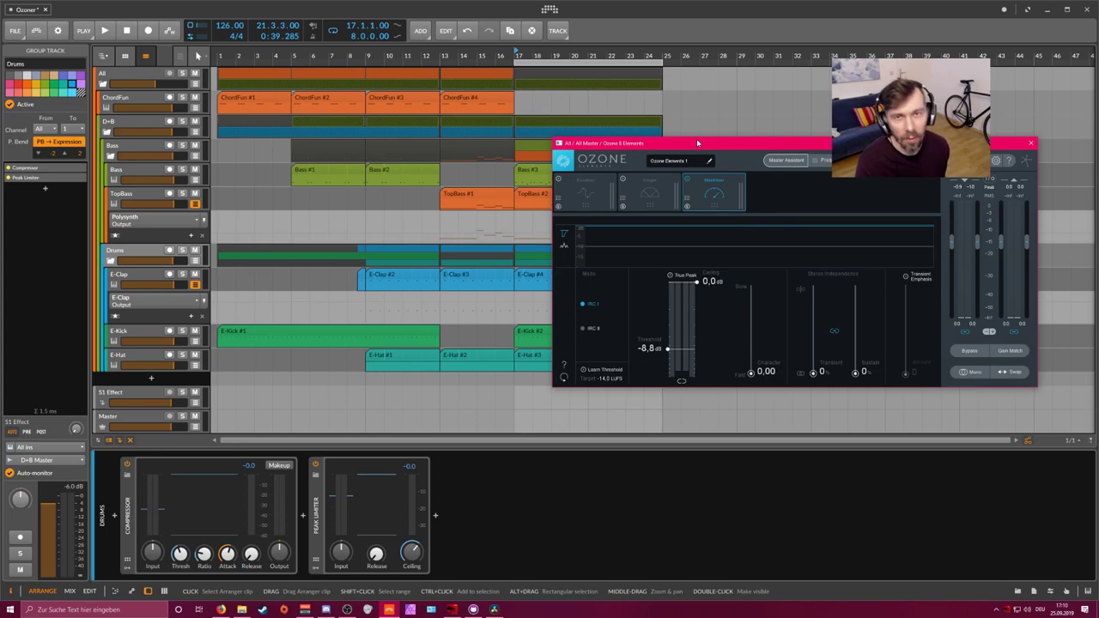
Delete the Peak Limiter from the Drums chain, leaving only the compressor
left_click(319, 515)
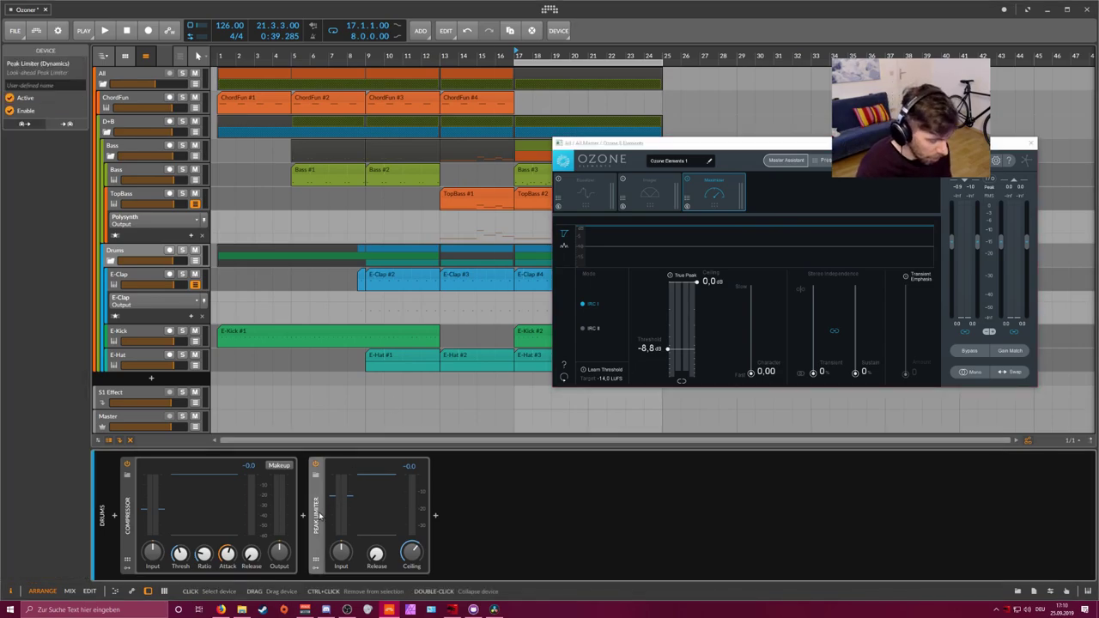
key("Delete")
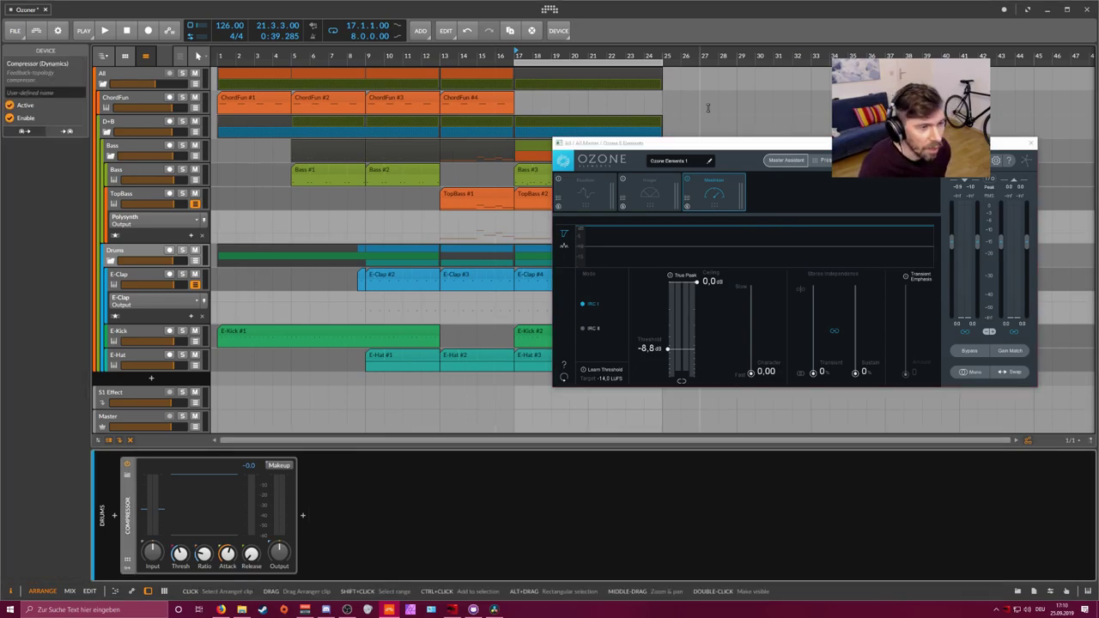
left_click_drag(714, 144, 720, 135)
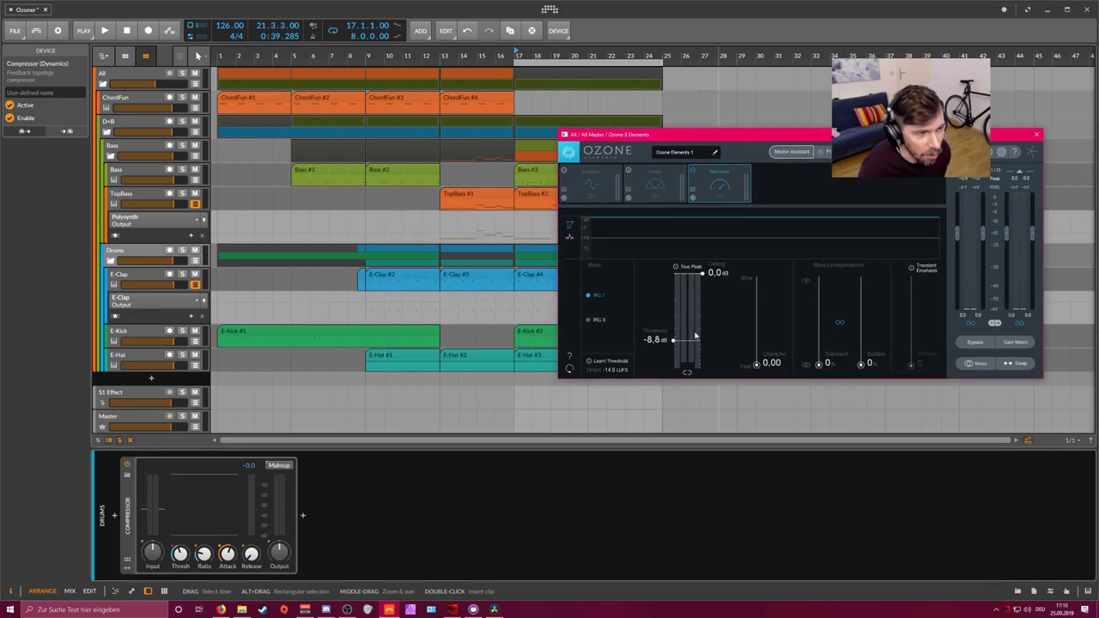
key("space")
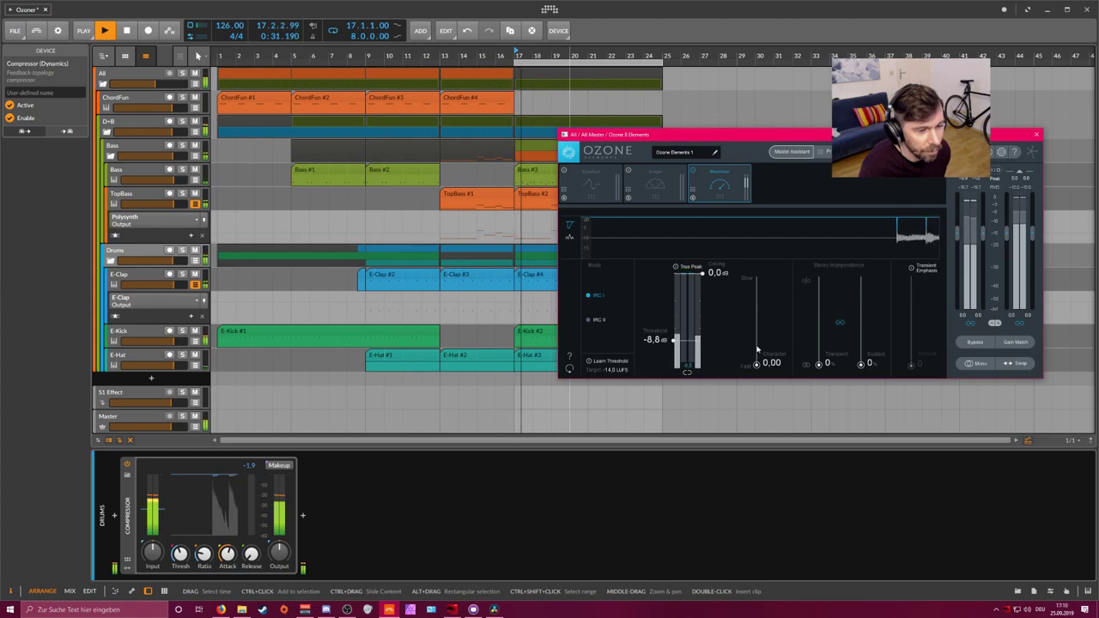
mouse_move(755, 363)
left_mouse_down()
mouse_move(757, 279)
mouse_move(756, 365)
left_mouse_up()
left_click(750, 480)
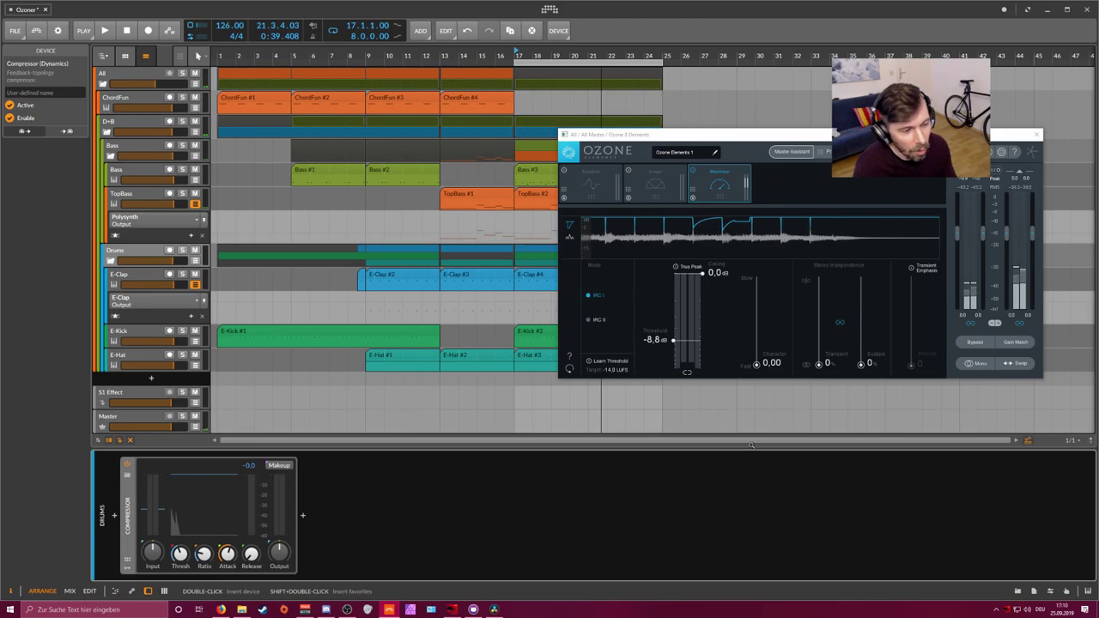
left_click(757, 367)
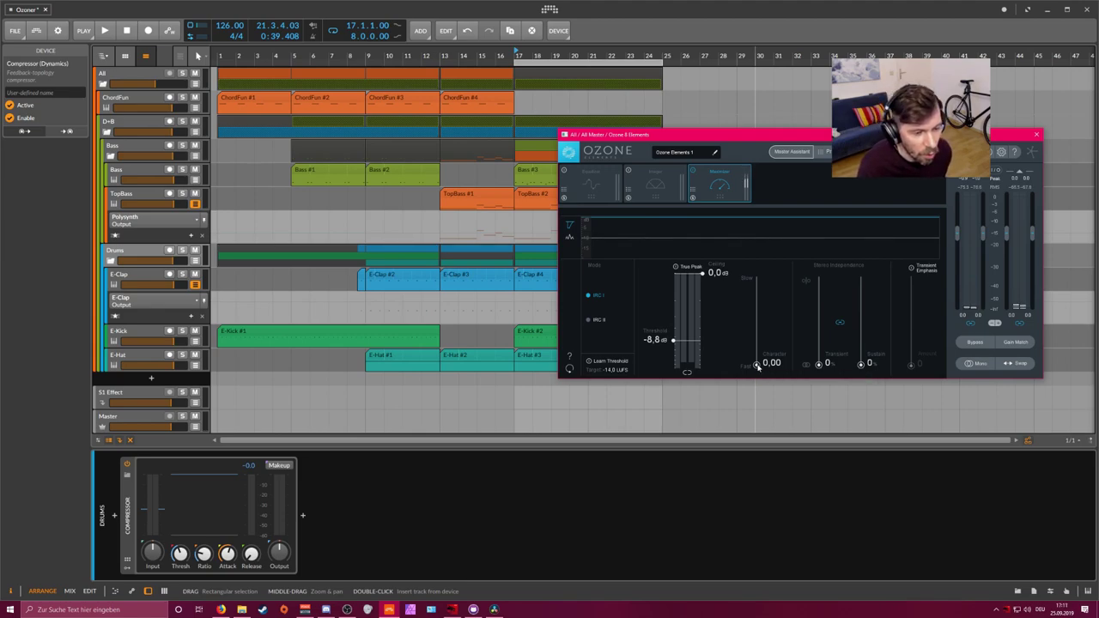
mouse_move(757, 366)
left_mouse_down()
mouse_move(757, 285)
mouse_move(756, 366)
left_mouse_up()
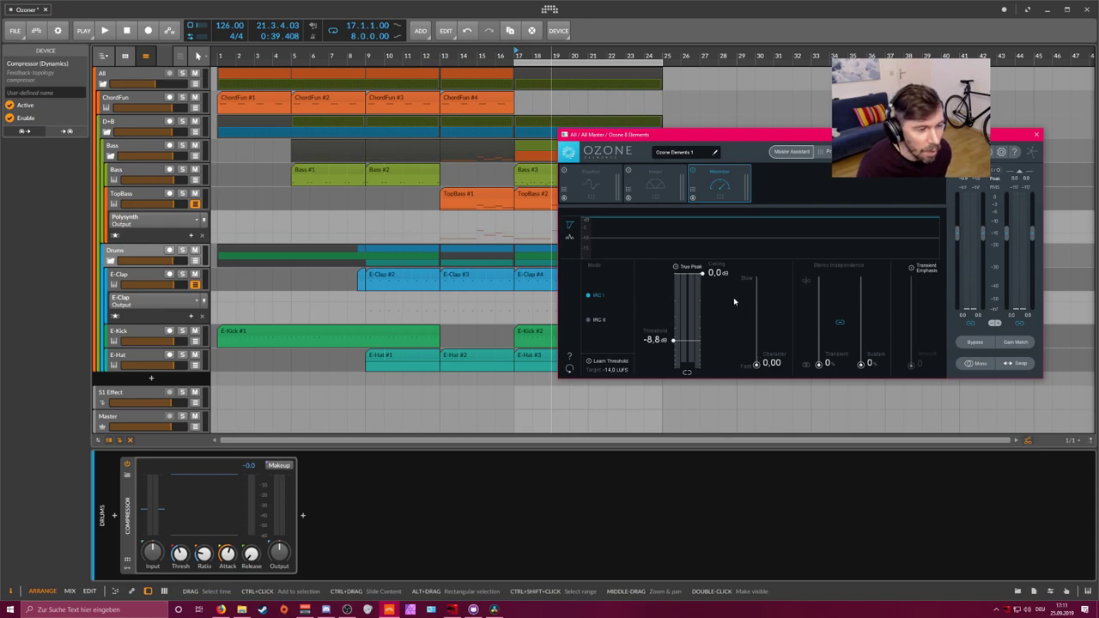
Turn on Transient Emphasis with Amount 0 and switch the Maximizer mode to IRC II
left_click(912, 269)
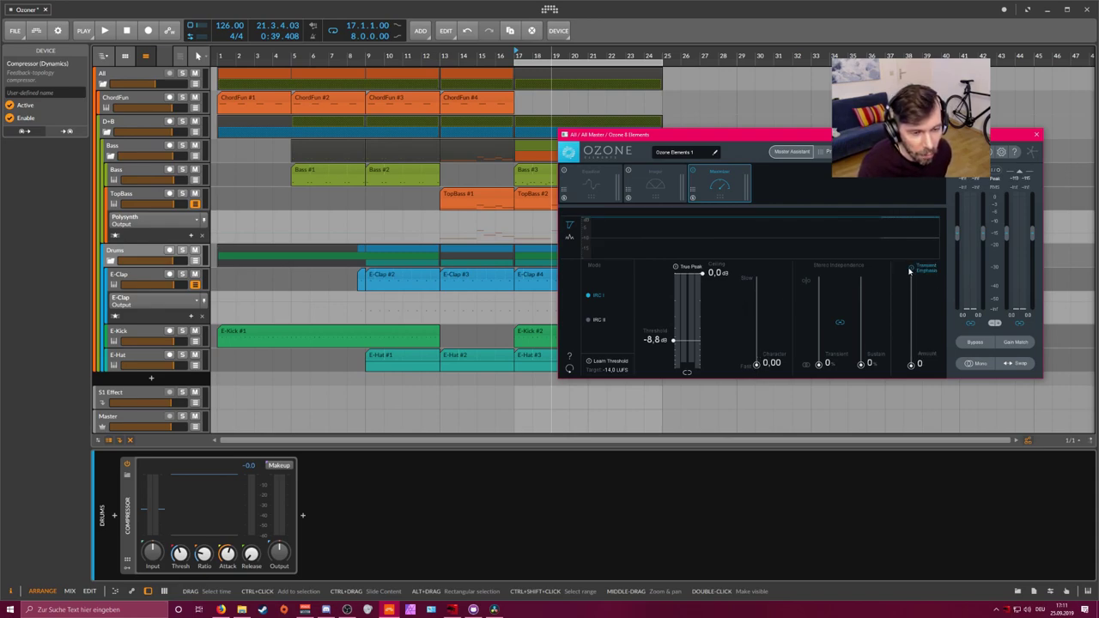
left_click(911, 269)
left_click(911, 269)
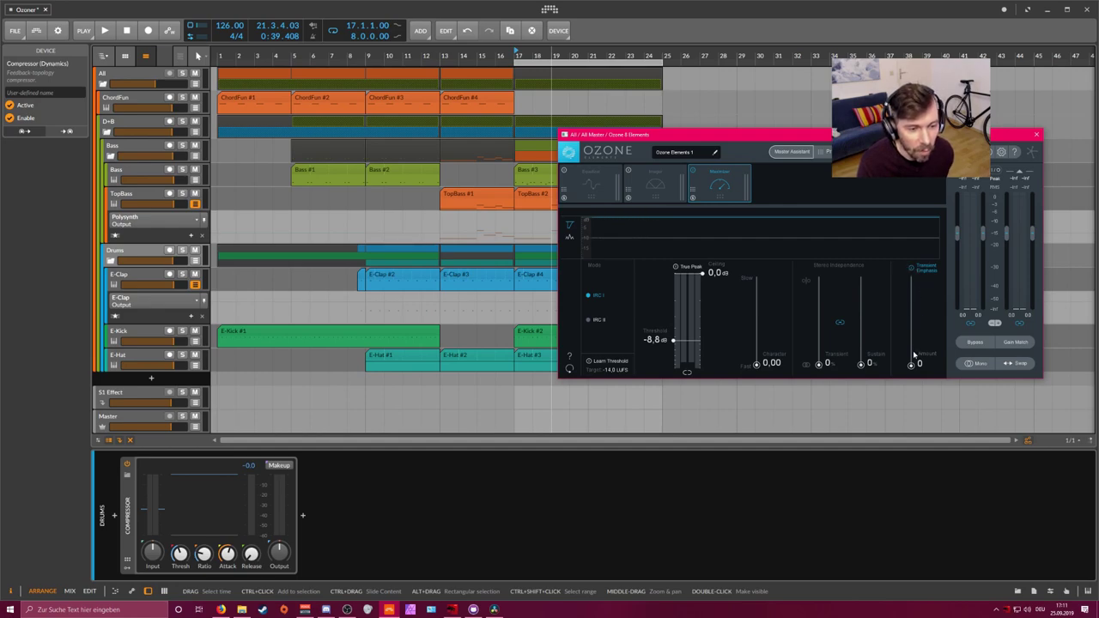
mouse_move(915, 354)
left_mouse_down()
mouse_move(913, 284)
mouse_move(913, 365)
left_mouse_up()
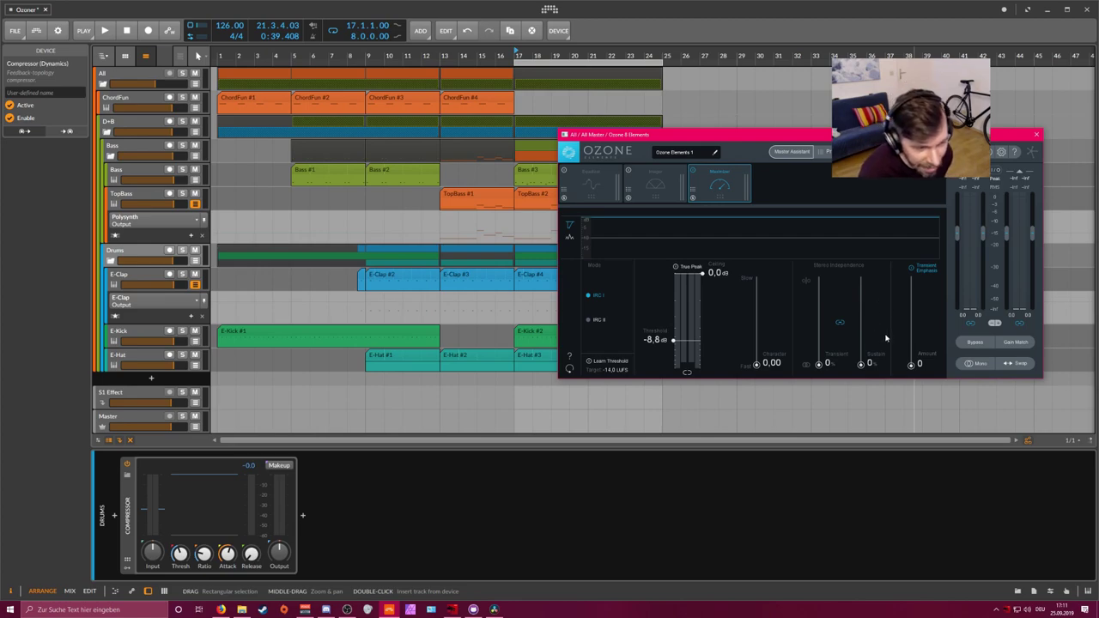
mouse_move(911, 363)
left_mouse_down()
mouse_move(913, 292)
mouse_move(917, 383)
left_mouse_up()
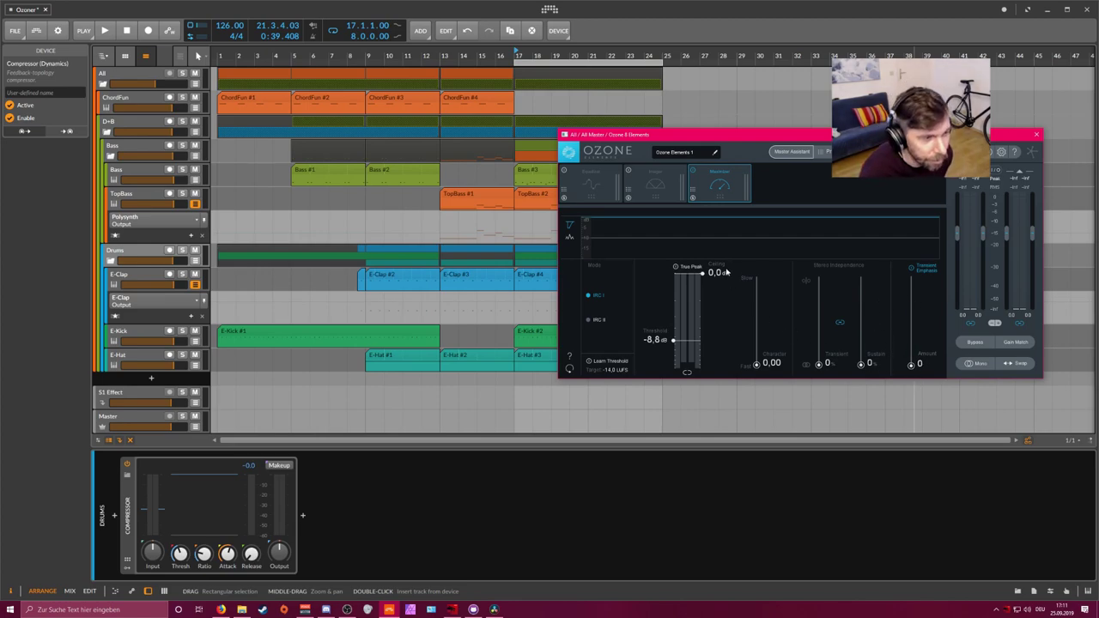
left_click_drag(721, 135, 708, 136)
left_click(583, 321)
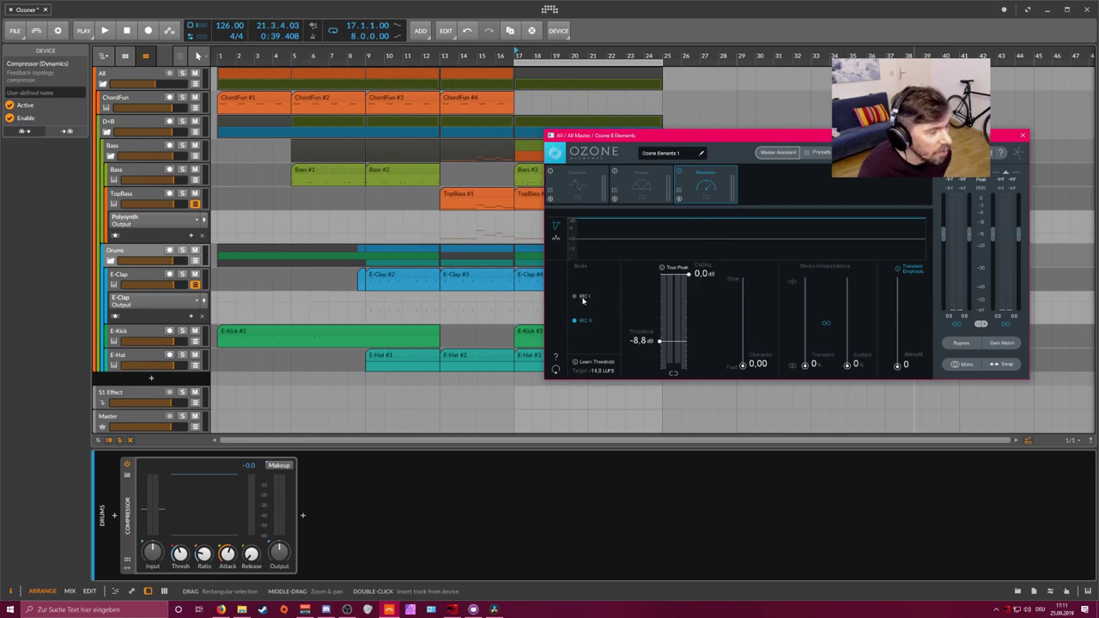
Put the Maximizer back on IRC I and view the Imager module at width 0.0
left_click(582, 297)
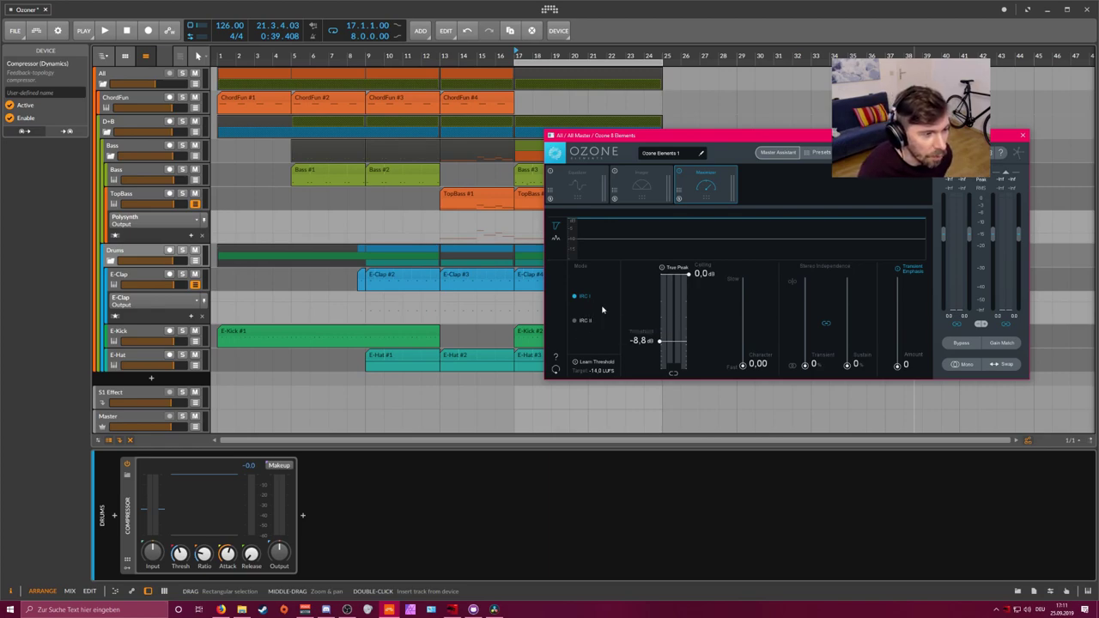
left_click(644, 182)
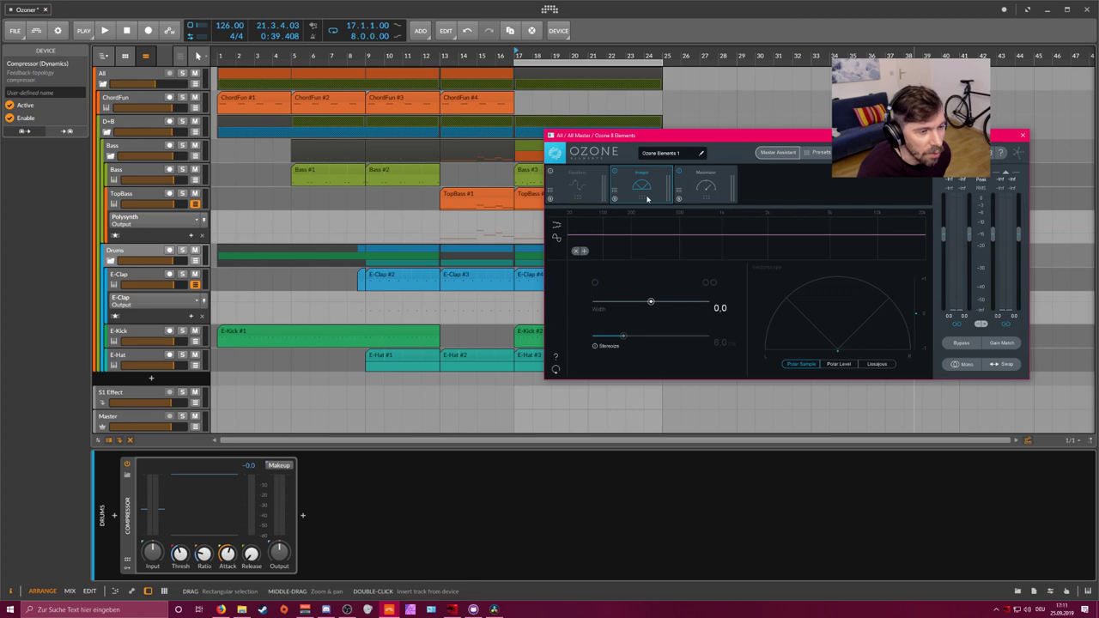
Try adjusting EQ bands 1 and 3 in the Equalizer, then reset them flat
left_click(577, 184)
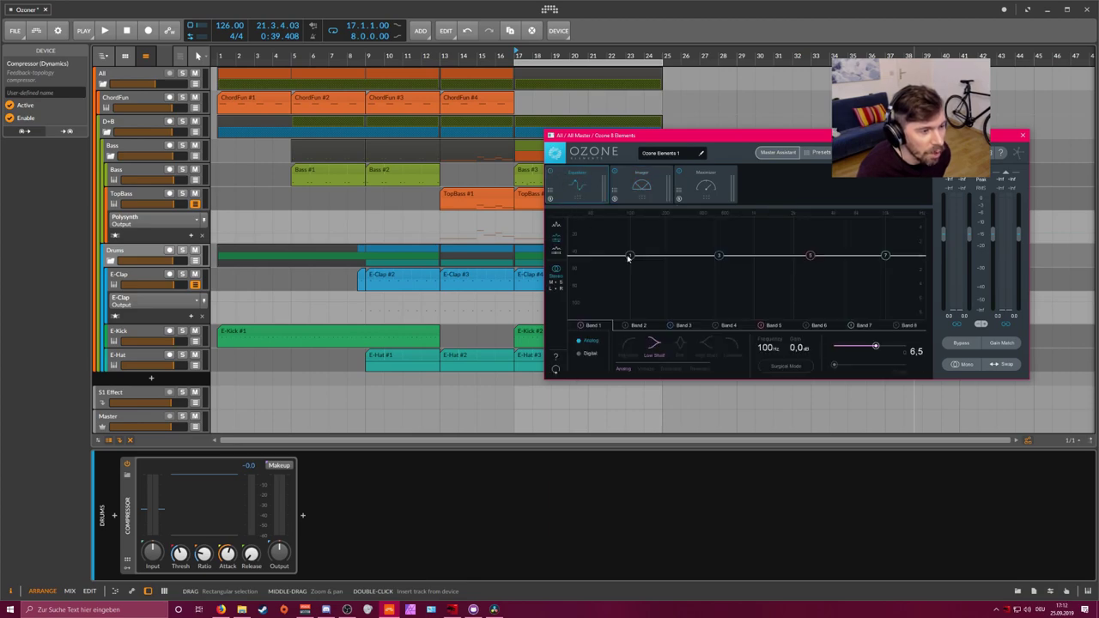
mouse_move(629, 258)
left_mouse_down()
mouse_move(633, 238)
mouse_move(641, 252)
left_mouse_up()
left_click_drag(719, 256, 750, 252)
left_click_drag(639, 252, 630, 255)
left_click(749, 254)
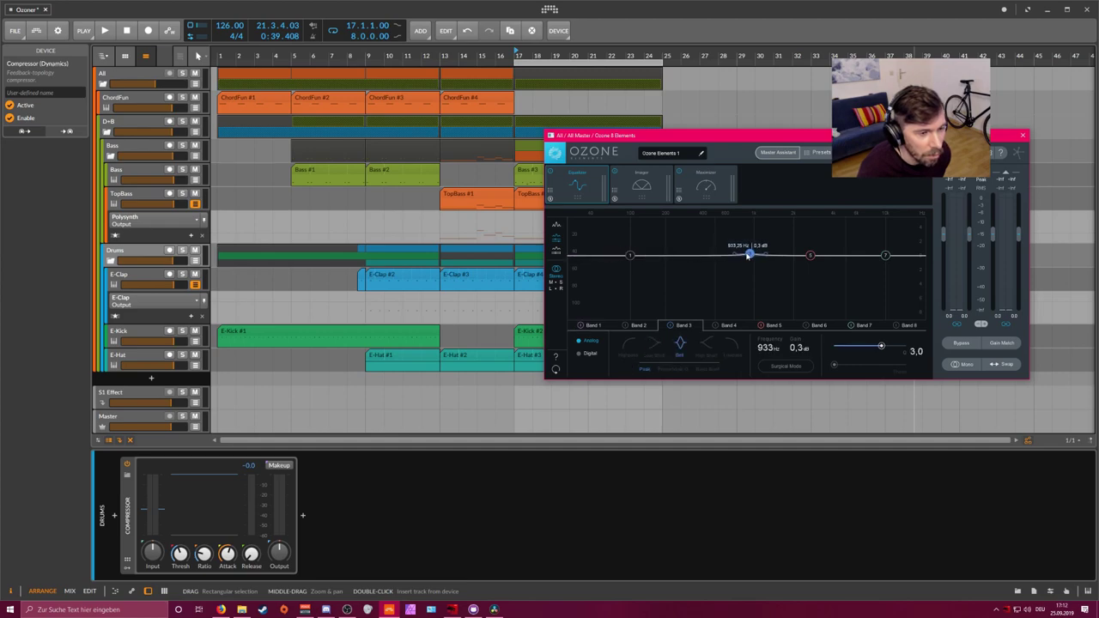
double_click(749, 254)
Bypass the Equalizer and Imager so only the Maximizer runs, then view the Ozone Elements download page
left_click(561, 175)
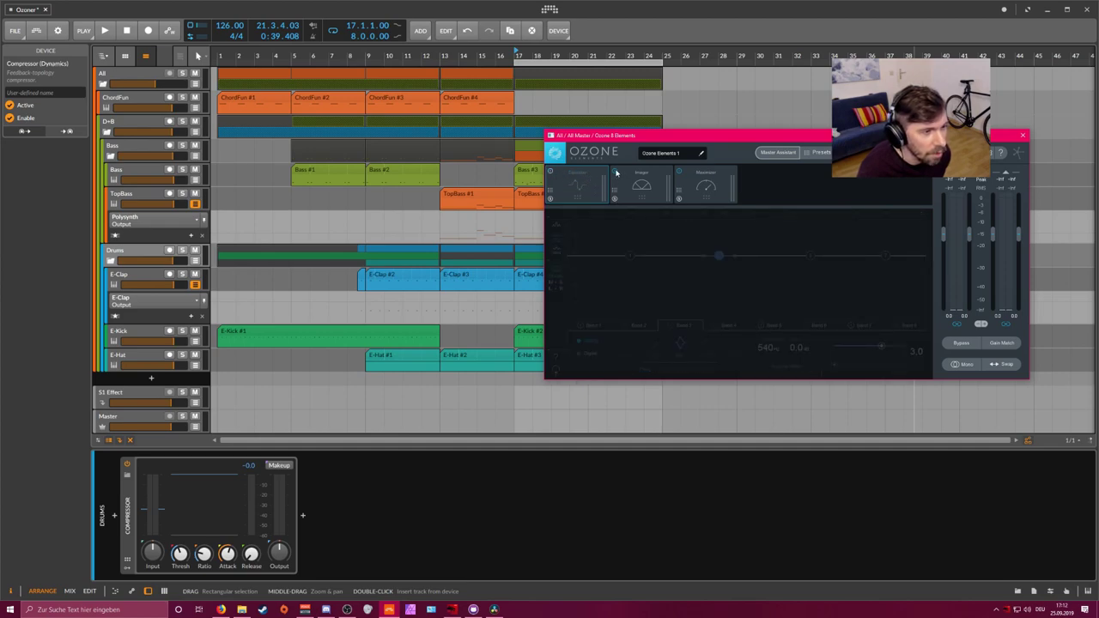
left_click(642, 188)
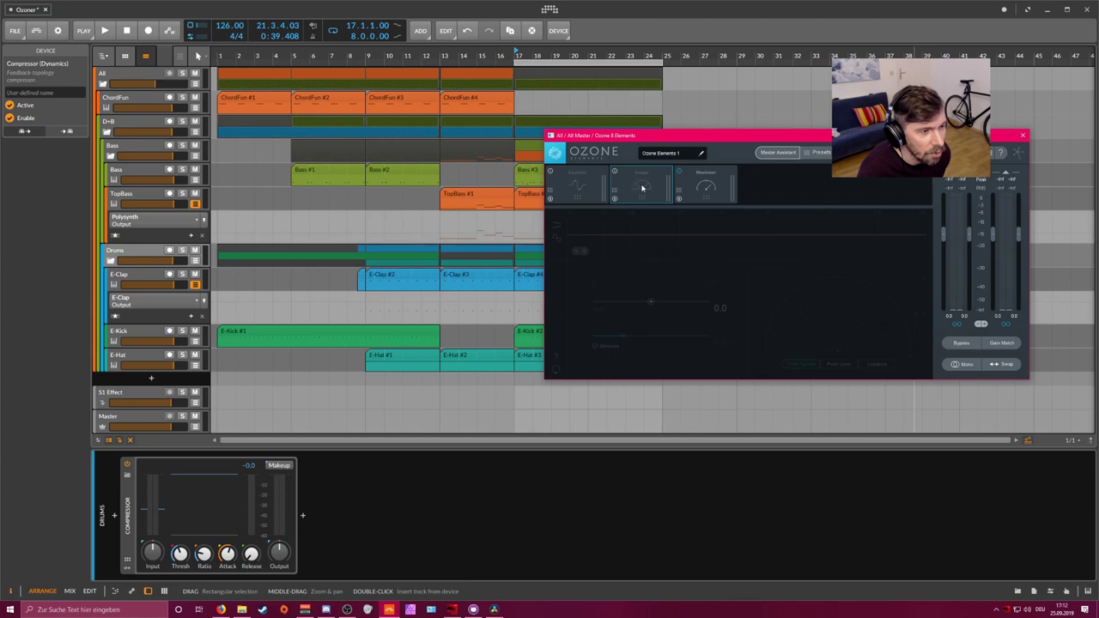
left_click(684, 189)
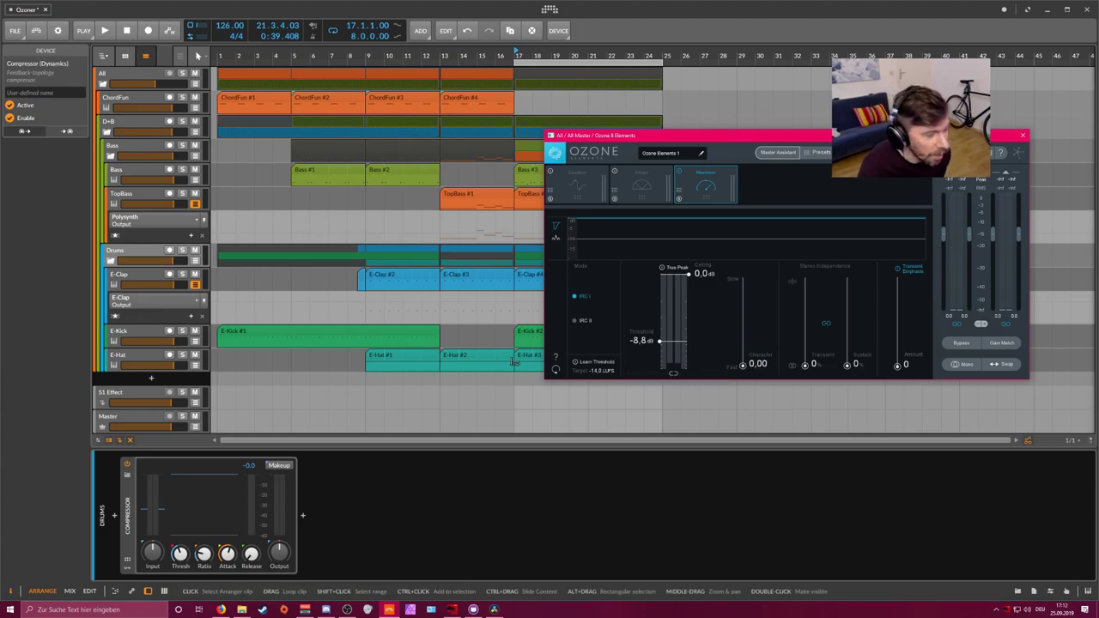
left_click(221, 609)
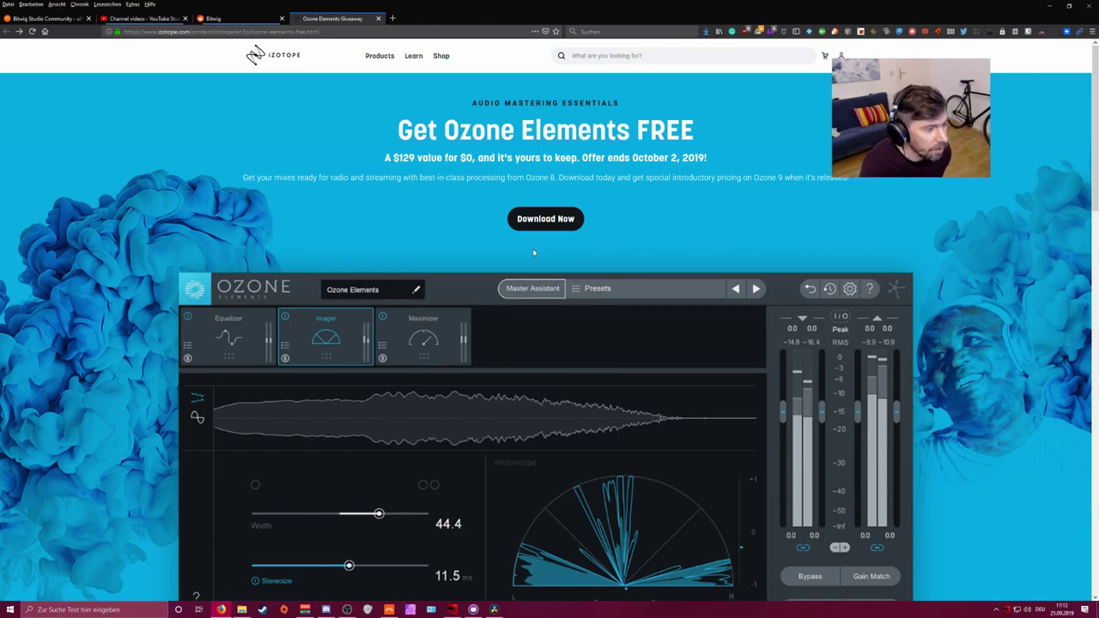
scroll(533, 253, "down", 1)
scroll(464, 386, "up", 1)
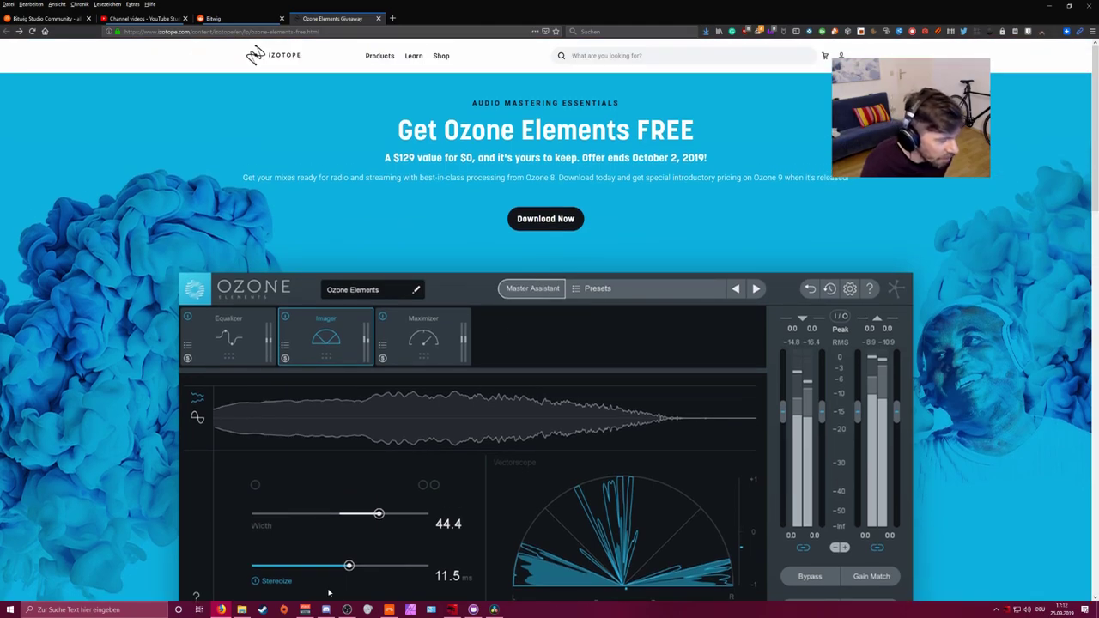